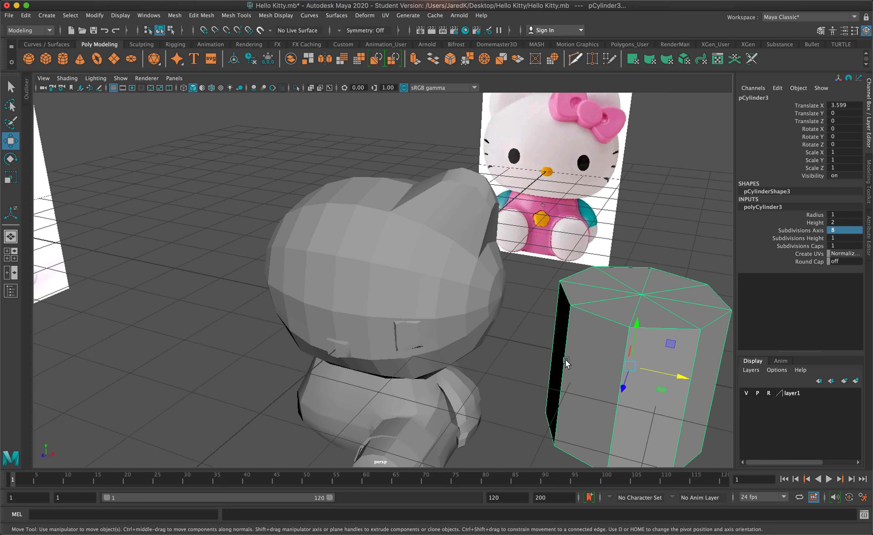
# - Flatten the eight-sided cylinder by scaling its height to about 0.371
pyautogui.press('r')
pyautogui.moveTo(636, 325); pyautogui.dragTo(641, 353)
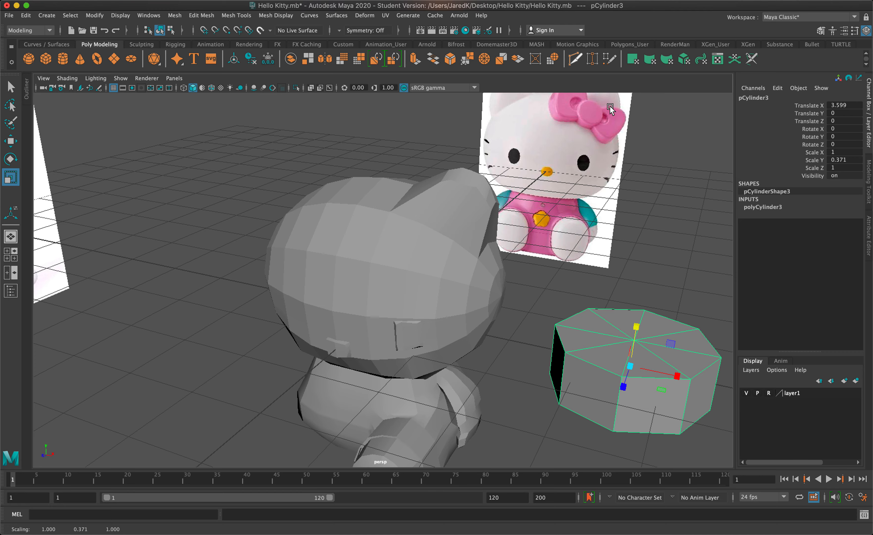
pyautogui.press('space')
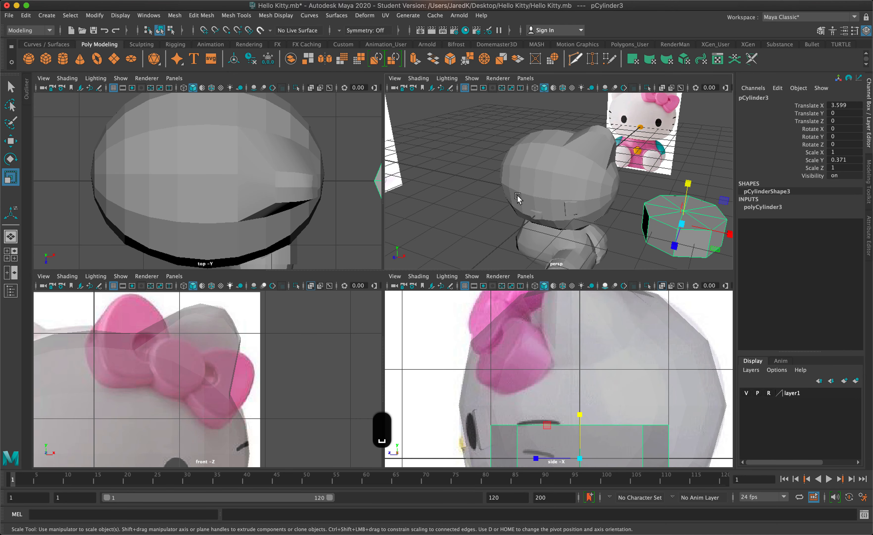
pyautogui.press('space')
# - Extrude two adjacent side faces on each opposite side of the flattened cylinder outward to start the bow's wings
pyautogui.keyDown('alt'); pyautogui.moveTo(627, 218); pyautogui.dragTo(646, 264); pyautogui.keyUp('alt')
pyautogui.keyDown('alt'); pyautogui.moveTo(646, 264); pyautogui.dragTo(503, 128, button='middle'); pyautogui.keyUp('alt')
pyautogui.keyDown('alt'); pyautogui.moveTo(503, 128); pyautogui.dragTo(528, 191); pyautogui.keyUp('alt')
pyautogui.moveTo(526, 294); pyautogui.dragTo(530, 298, button='right')
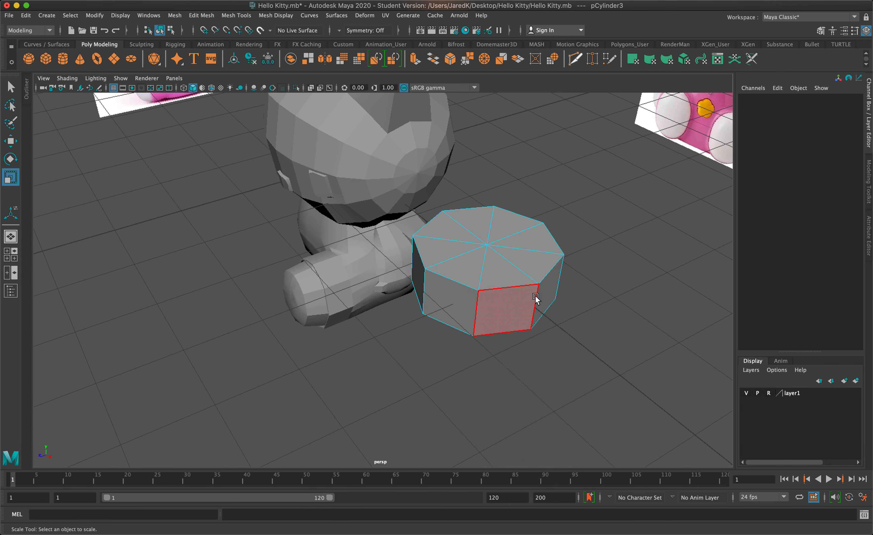
pyautogui.click(540, 294)
pyautogui.keyDown('shift'); pyautogui.click(505, 314); pyautogui.keyUp('shift')
pyautogui.keyDown('alt'); pyautogui.moveTo(503, 313); pyautogui.dragTo(551, 316); pyautogui.keyUp('alt')
pyautogui.click(383, 227)
pyautogui.keyDown('alt'); pyautogui.moveTo(390, 234); pyautogui.dragTo(426, 245); pyautogui.keyUp('alt')
pyautogui.keyDown('shift'); pyautogui.click(291, 222); pyautogui.keyUp('shift')
pyautogui.keyDown('alt'); pyautogui.moveTo(487, 259); pyautogui.dragTo(444, 272); pyautogui.keyUp('alt')
pyautogui.press('super+e')
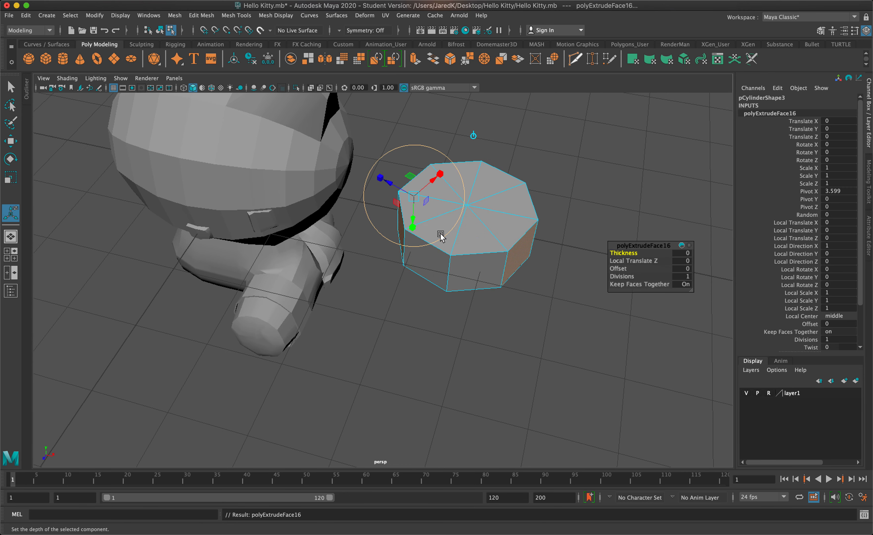
pyautogui.moveTo(391, 177); pyautogui.dragTo(352, 125)
# - Scale the whole bow down uniformly to about 0.518 in X and Z and 0.192 in Y
pyautogui.moveTo(468, 214); pyautogui.dragTo(511, 198, button='right')
pyautogui.press('r')
pyautogui.moveTo(468, 220); pyautogui.dragTo(390, 173)
pyautogui.moveTo(583, 265)
pyautogui.keyDown('alt'); pyautogui.mouseDown()
pyautogui.moveTo(583, 236)
pyautogui.moveTo(579, 256)
pyautogui.moveTo(592, 285)
pyautogui.moveTo(601, 279)
pyautogui.moveTo(592, 269)
pyautogui.moveTo(596, 233)
pyautogui.moveTo(593, 265)
pyautogui.mouseUp(); pyautogui.keyUp('alt')
pyautogui.scroll(5, 480, 310)
pyautogui.keyDown('alt'); pyautogui.moveTo(481, 310); pyautogui.dragTo(558, 252); pyautogui.keyUp('alt')
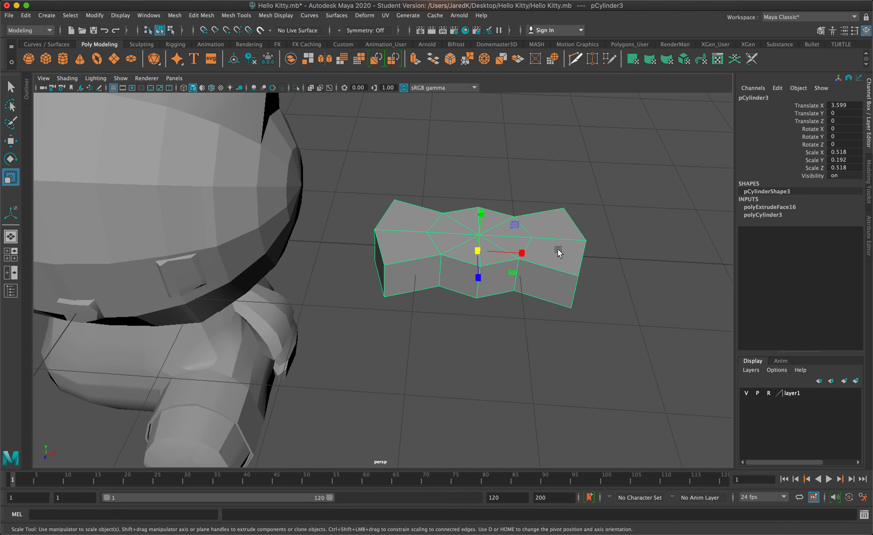
# - Extrude the eight triangular top faces of the bow's centre knot upward by about 0.058
pyautogui.keyDown('alt'); pyautogui.moveTo(503, 281); pyautogui.dragTo(474, 262); pyautogui.keyUp('alt')
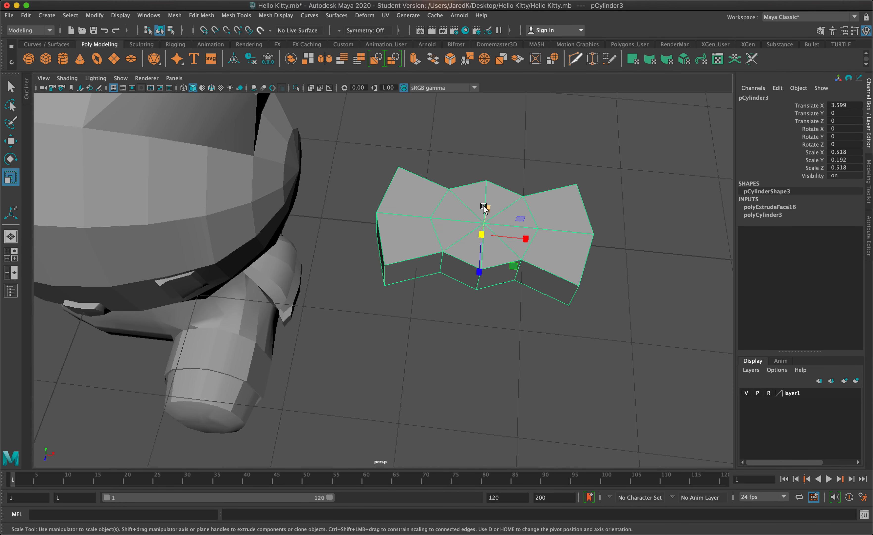
pyautogui.rightClick(477, 202)
pyautogui.moveTo(475, 217); pyautogui.dragTo(476, 226, button='right')
pyautogui.click(493, 198)
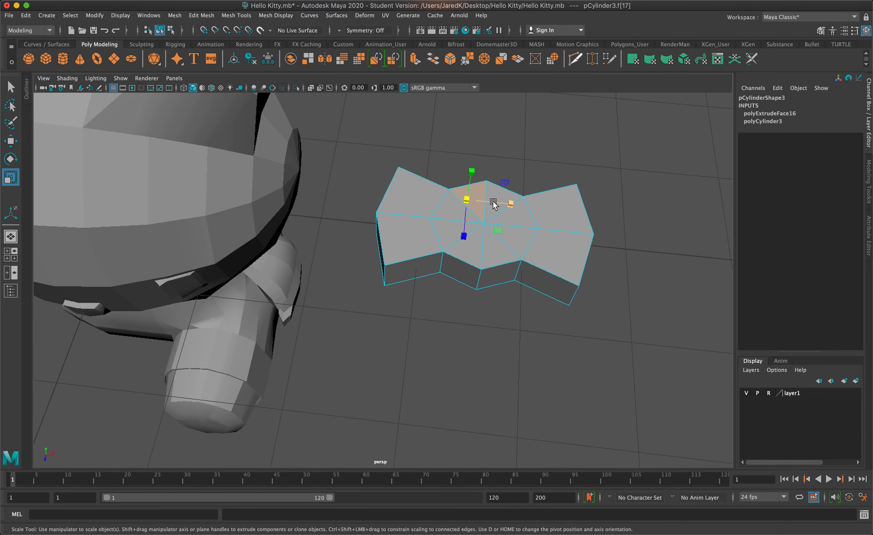
pyautogui.press('q')
pyautogui.keyDown('shift'); pyautogui.click(510, 217); pyautogui.keyUp('shift')
pyautogui.keyDown('shift'); pyautogui.click(506, 239); pyautogui.keyUp('shift')
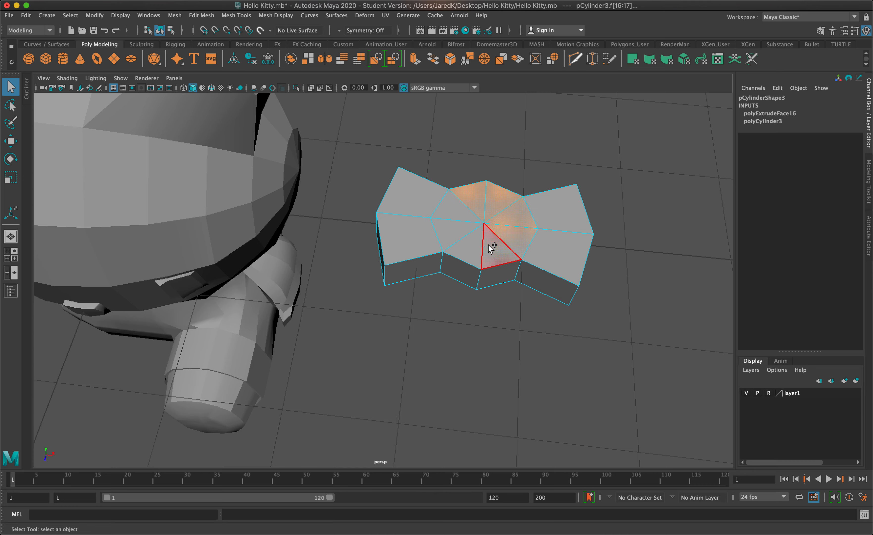
pyautogui.keyDown('shift'); pyautogui.click(458, 235); pyautogui.keyUp('shift')
pyautogui.keyDown('shift'); pyautogui.click(461, 215); pyautogui.keyUp('shift')
pyautogui.press('super+e')
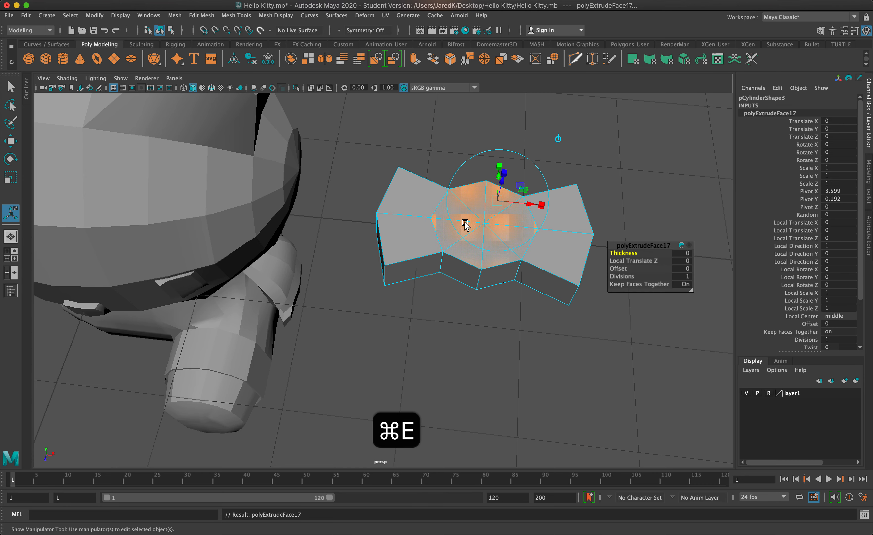
pyautogui.moveTo(502, 182); pyautogui.dragTo(503, 179)
# - Extrude the outer end faces of both bow wings outward by about 0.404 and widen them
pyautogui.scroll(-4, 503, 179)
pyautogui.scroll(-4, 501, 184)
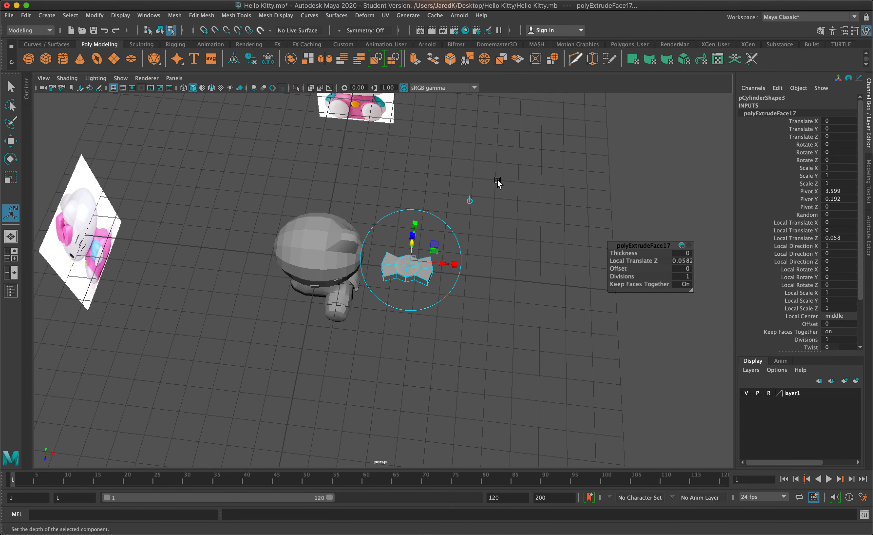
pyautogui.scroll(3, 502, 177)
pyautogui.keyDown('alt'); pyautogui.moveTo(503, 175); pyautogui.dragTo(489, 204); pyautogui.keyUp('alt')
pyautogui.scroll(5, 469, 253)
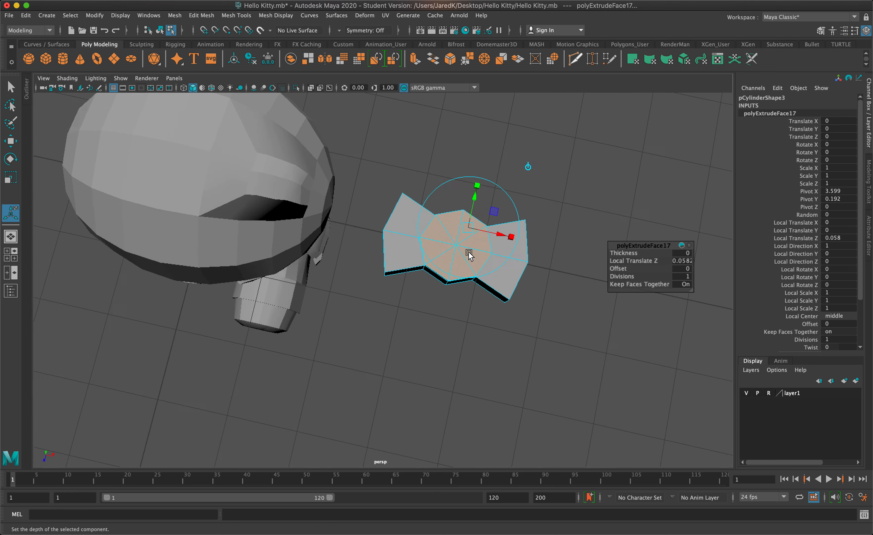
pyautogui.press('q')
pyautogui.keyDown('alt'); pyautogui.moveTo(468, 253); pyautogui.dragTo(370, 241); pyautogui.keyUp('alt')
pyautogui.click(353, 247)
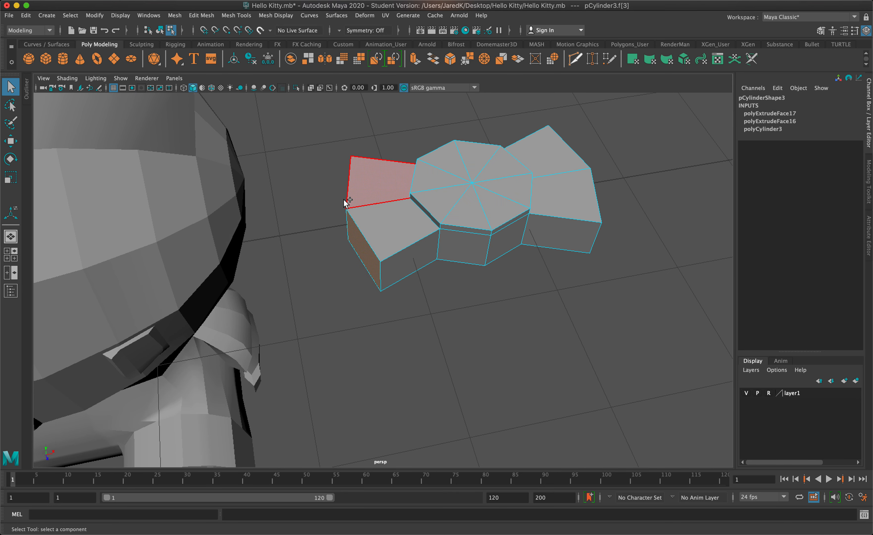
pyautogui.keyDown('alt'); pyautogui.moveTo(363, 217); pyautogui.dragTo(400, 225); pyautogui.keyUp('alt')
pyautogui.keyDown('shift'); pyautogui.click(292, 221); pyautogui.keyUp('shift')
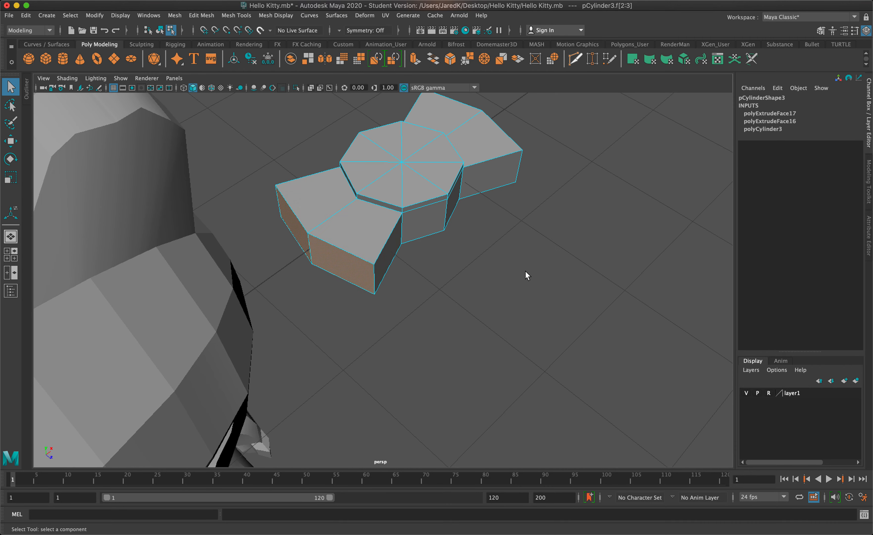
pyautogui.keyDown('alt'); pyautogui.moveTo(526, 275); pyautogui.dragTo(571, 380); pyautogui.keyUp('alt')
pyautogui.keyDown('shift'); pyautogui.click(653, 337); pyautogui.keyUp('shift')
pyautogui.press('super+e')
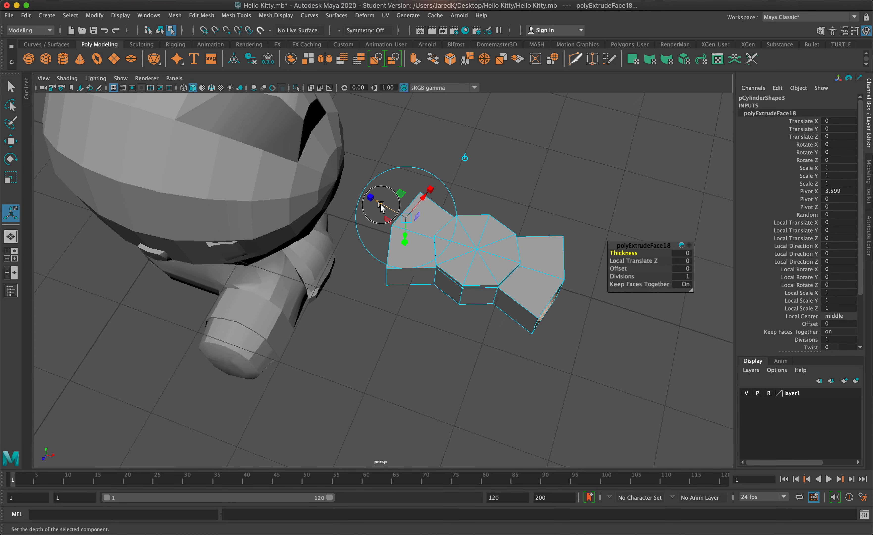
pyautogui.moveTo(380, 208); pyautogui.dragTo(426, 156)
# - Undo the last adjustment and rescale the extruded wing ends to about 1.575 in local X and 1.152 in local Z
pyautogui.press('super+z')
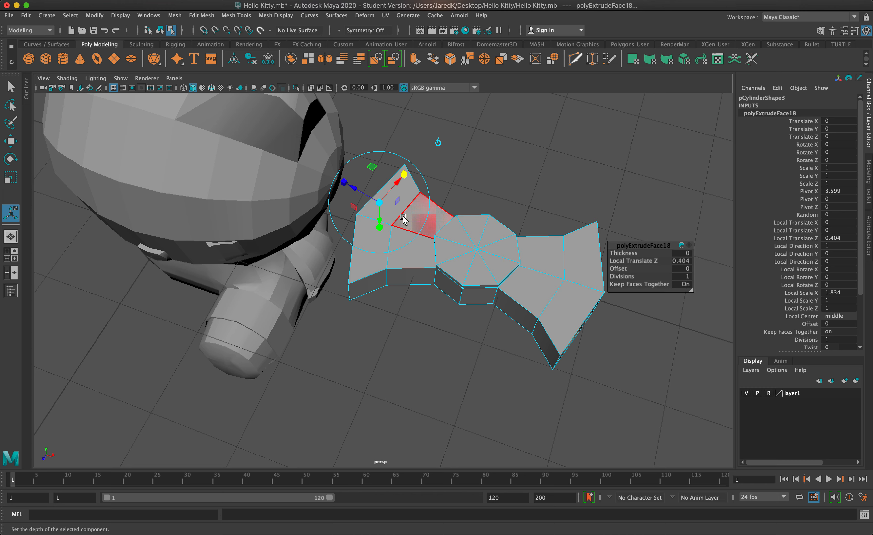
pyautogui.moveTo(398, 180); pyautogui.dragTo(336, 185)
pyautogui.keyDown('alt'); pyautogui.moveTo(462, 265); pyautogui.dragTo(581, 300); pyautogui.keyUp('alt')
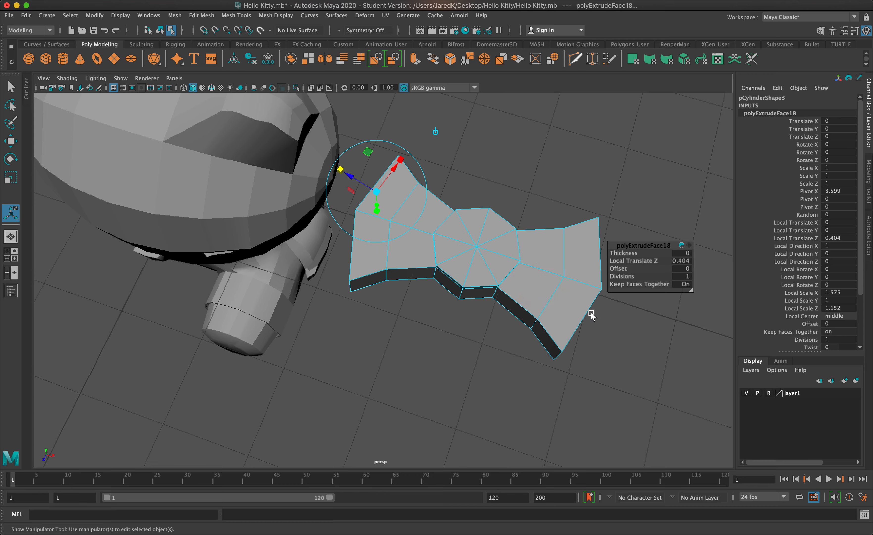
# - In the top view, spread the corner vertices of both wings' middle edge loops apart along Z to round the bow outline
pyautogui.moveTo(518, 248); pyautogui.dragTo(489, 260, button='right')
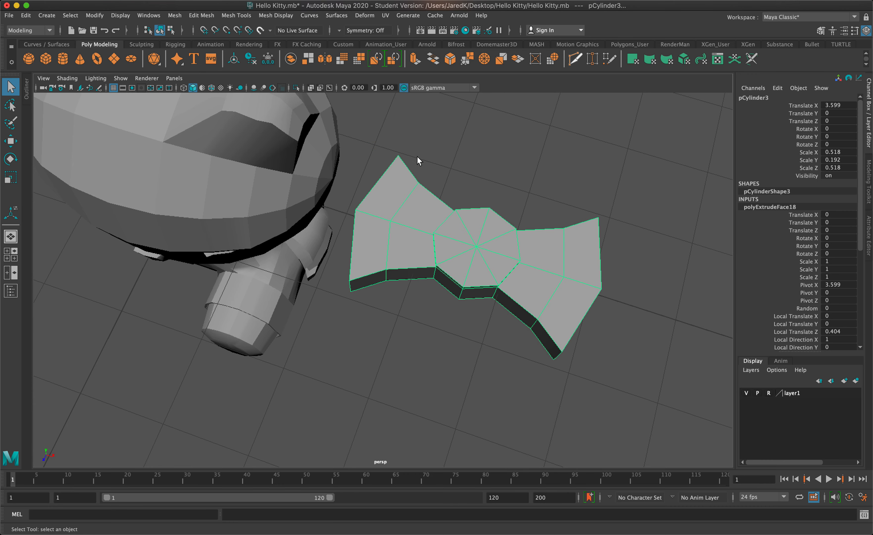
pyautogui.press('space')
pyautogui.press('space')
pyautogui.keyDown('alt'); pyautogui.moveTo(344, 176); pyautogui.dragTo(374, 174, button='middle'); pyautogui.keyUp('alt')
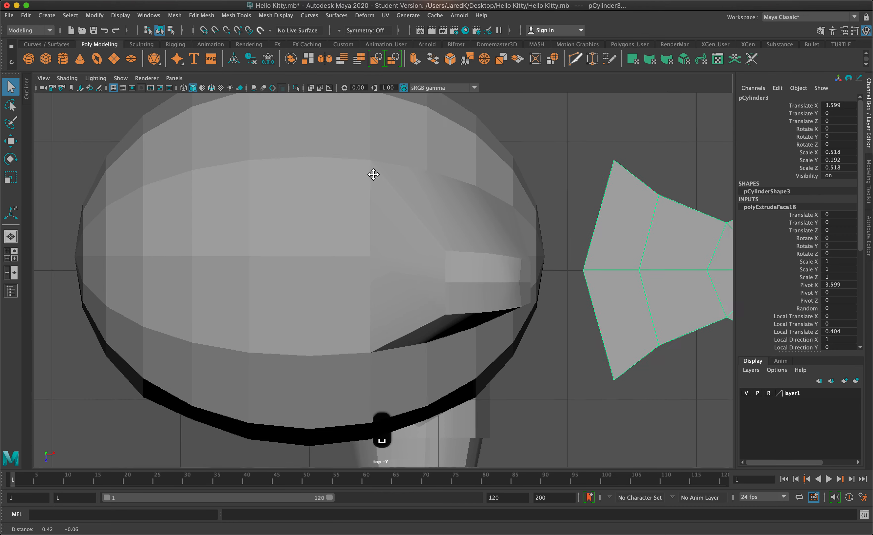
pyautogui.scroll(-10, 374, 174)
pyautogui.moveTo(525, 220); pyautogui.dragTo(487, 210, button='right')
pyautogui.moveTo(517, 189); pyautogui.dragTo(502, 165)
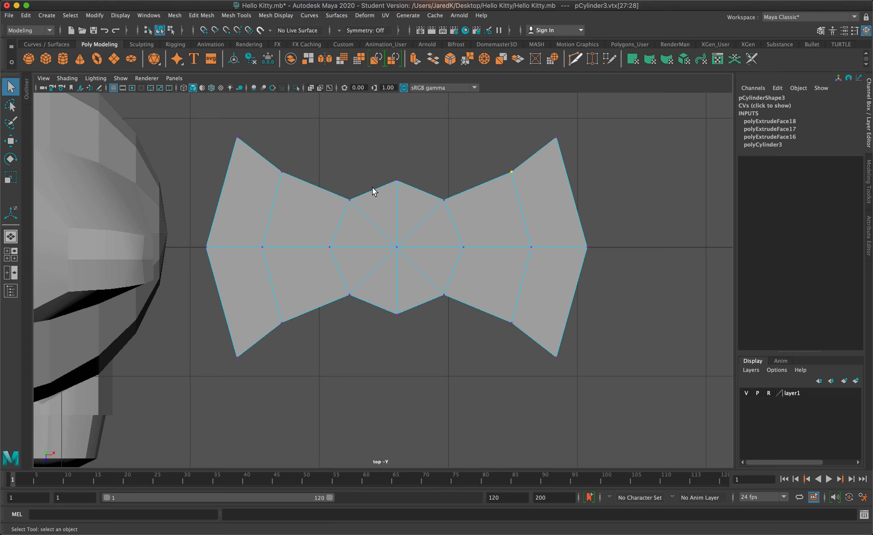
pyautogui.keyDown('shift'); pyautogui.moveTo(297, 194); pyautogui.dragTo(270, 145); pyautogui.keyUp('shift')
pyautogui.press('w')
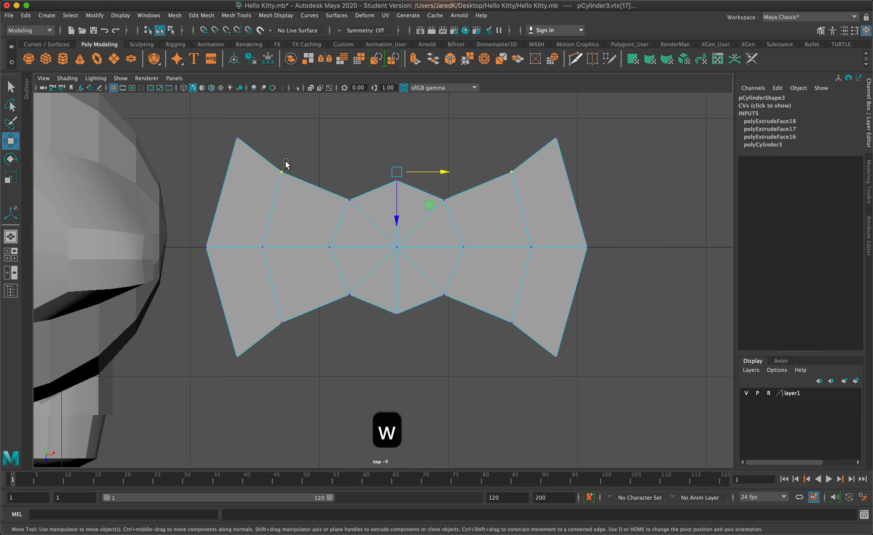
pyautogui.keyDown('shift'); pyautogui.moveTo(335, 368); pyautogui.dragTo(257, 292); pyautogui.keyUp('shift')
pyautogui.keyDown('shift'); pyautogui.moveTo(485, 305); pyautogui.dragTo(523, 350); pyautogui.keyUp('shift')
pyautogui.press('r')
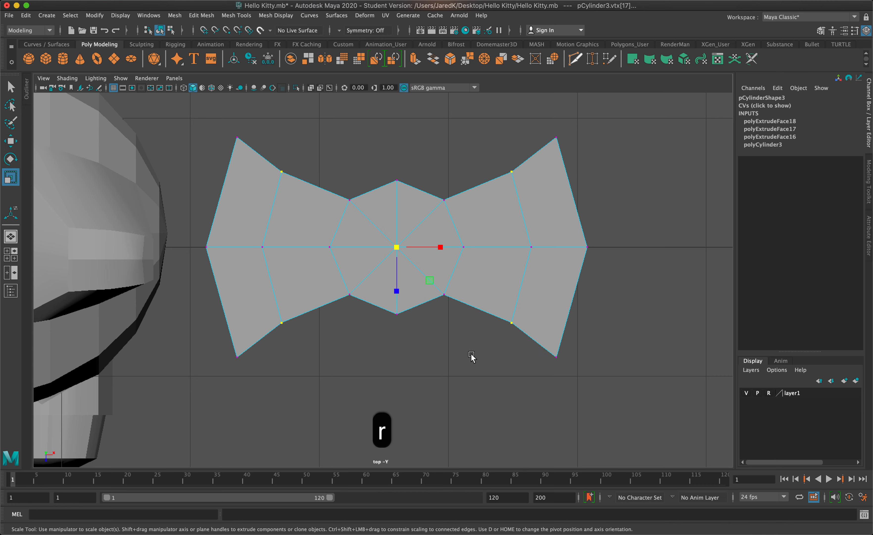
pyautogui.moveTo(393, 288)
pyautogui.mouseDown()
pyautogui.moveTo(395, 304)
pyautogui.moveTo(403, 298)
pyautogui.mouseUp()
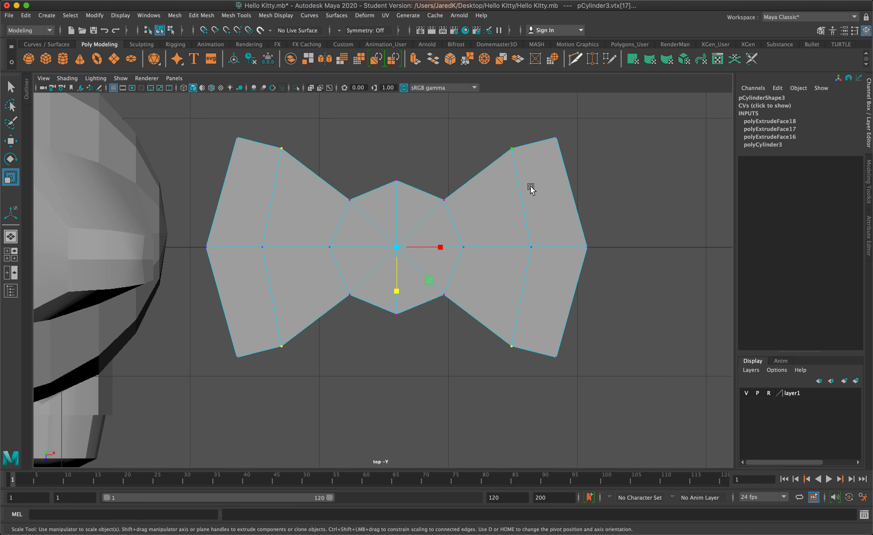
# - Insert a crosswise edge loop through the inner section of each bow wing, between the knot and the existing loop
pyautogui.scroll(-8, 444, 189)
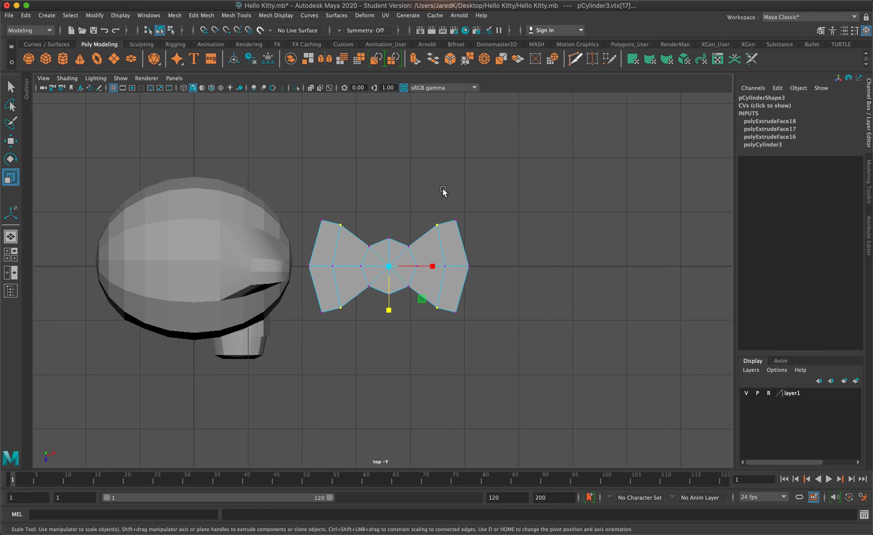
pyautogui.scroll(3, 443, 192)
pyautogui.keyDown('alt'); pyautogui.moveTo(440, 193); pyautogui.dragTo(433, 170); pyautogui.keyUp('alt')
pyautogui.press('space')
pyautogui.press('space')
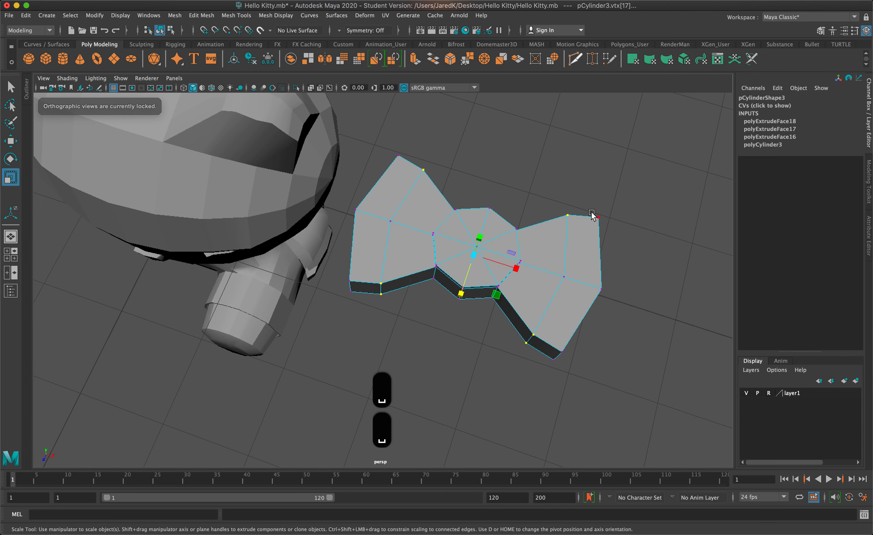
pyautogui.keyDown('alt'); pyautogui.moveTo(594, 217); pyautogui.dragTo(584, 164); pyautogui.keyUp('alt')
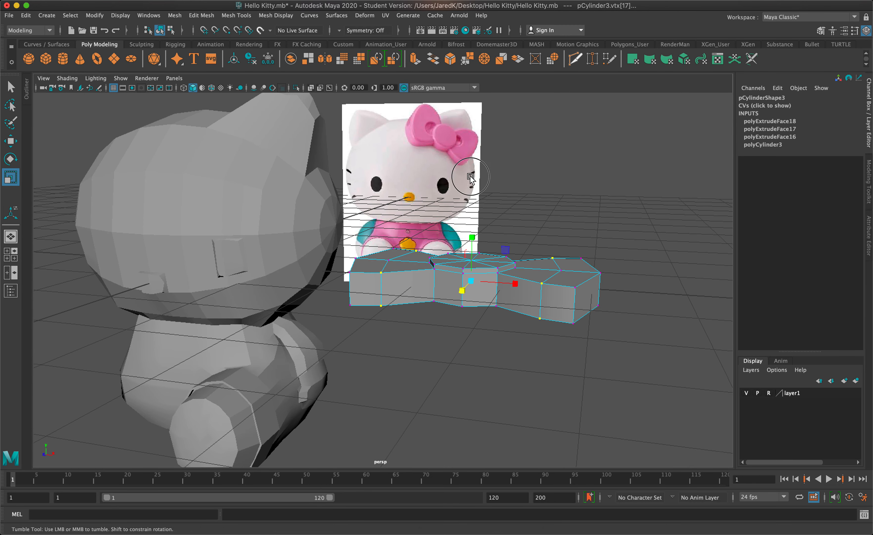
pyautogui.keyDown('alt'); pyautogui.moveTo(470, 175); pyautogui.dragTo(485, 215); pyautogui.keyUp('alt')
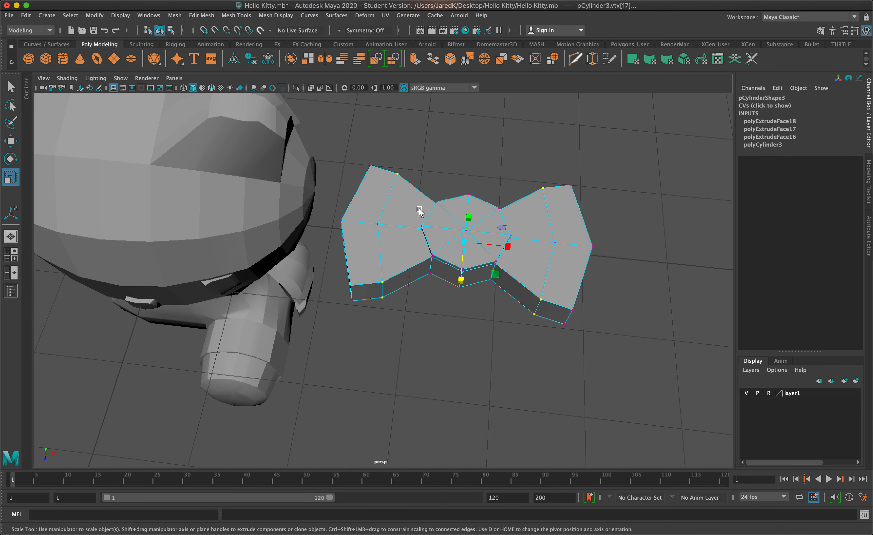
pyautogui.click(236, 15)
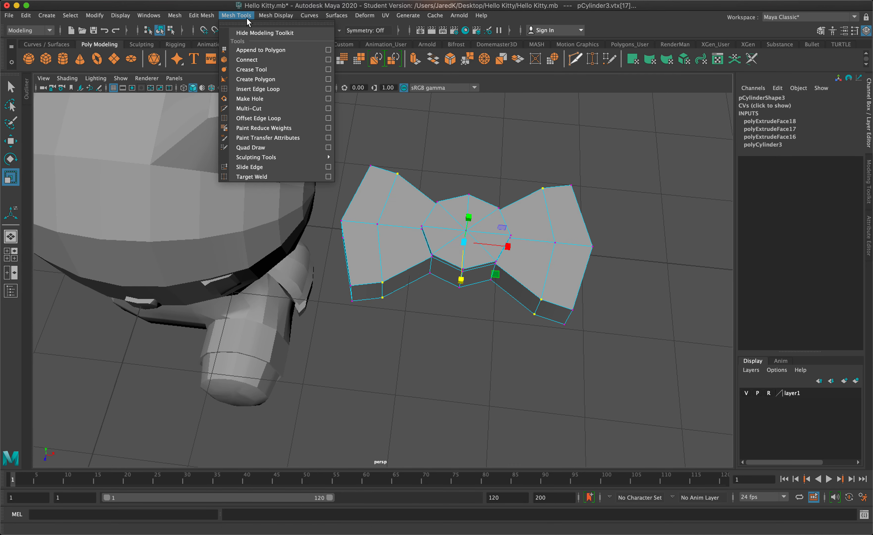
pyautogui.click(258, 89)
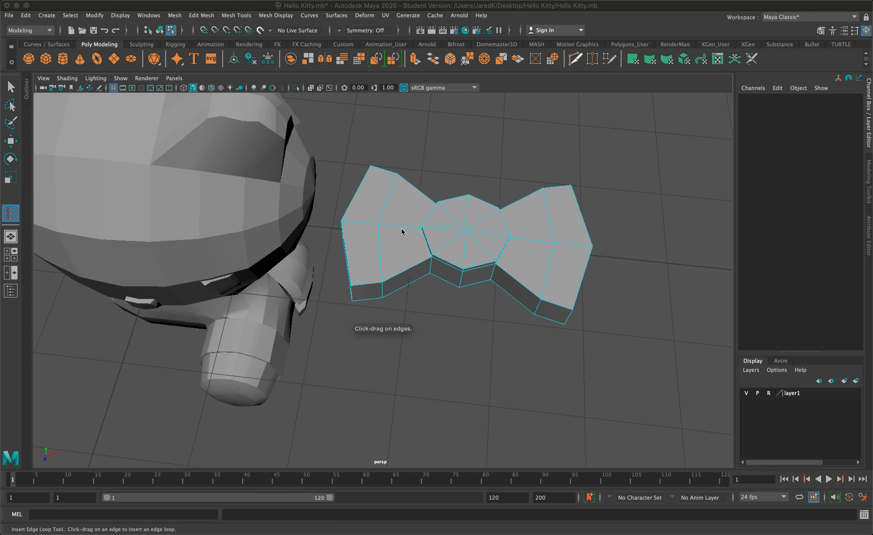
pyautogui.moveTo(401, 232); pyautogui.dragTo(401, 227)
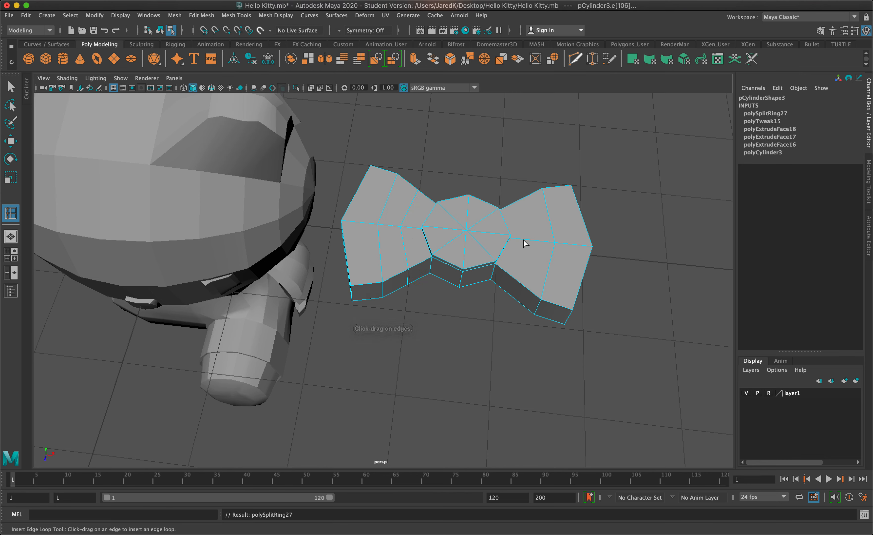
pyautogui.moveTo(527, 242); pyautogui.dragTo(519, 260)
# - Insert lengthwise edge loops through the front and back halves of both bow wings
pyautogui.moveTo(520, 218); pyautogui.dragTo(521, 219)
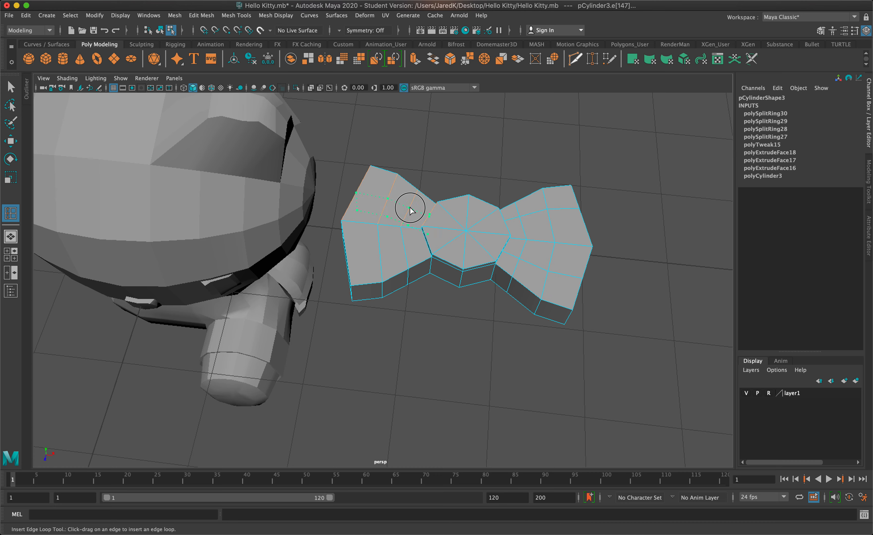
pyautogui.moveTo(411, 210); pyautogui.dragTo(411, 211)
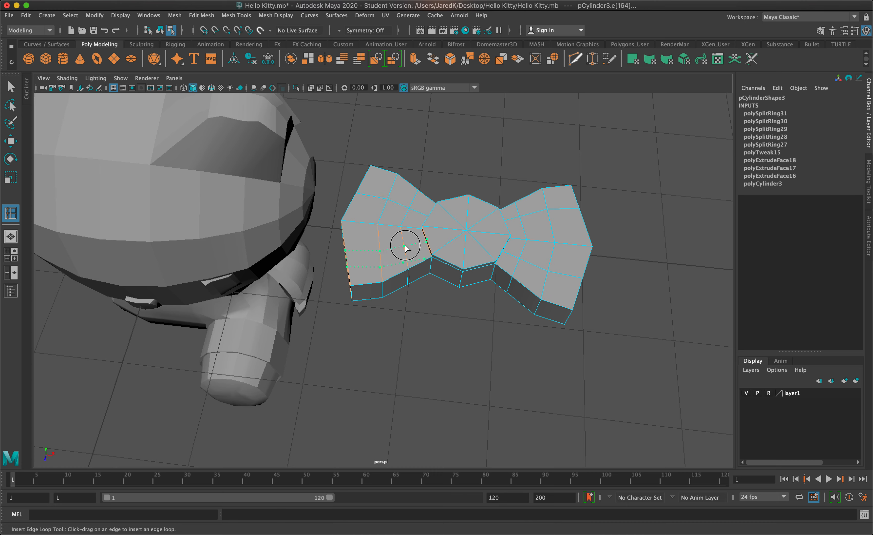
pyautogui.moveTo(405, 247); pyautogui.dragTo(406, 245)
# - Extrude the central top faces beside the knot on both wings inward by about 0.123 to form creases
pyautogui.press('q')
pyautogui.moveTo(409, 225); pyautogui.dragTo(409, 247, button='right')
pyautogui.click(412, 221)
pyautogui.keyDown('shift'); pyautogui.click(462, 235); pyautogui.keyUp('shift')
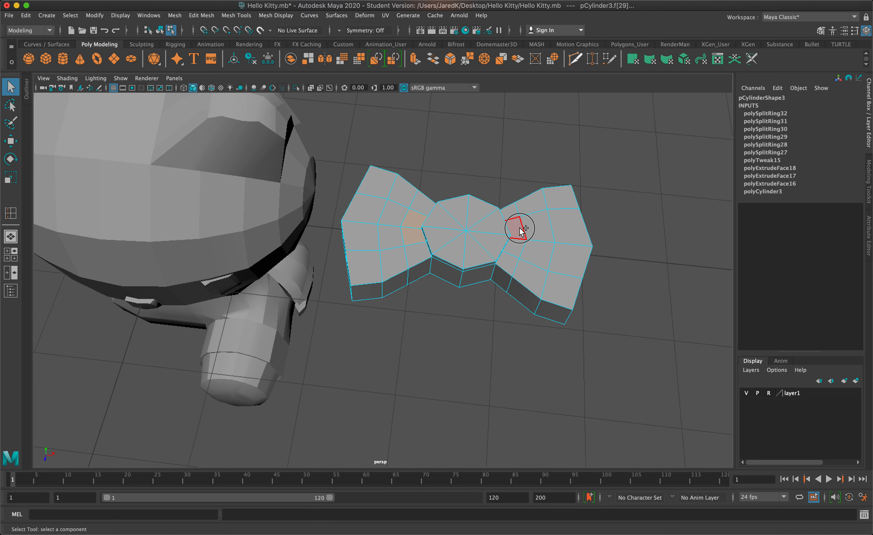
pyautogui.press('super+e')
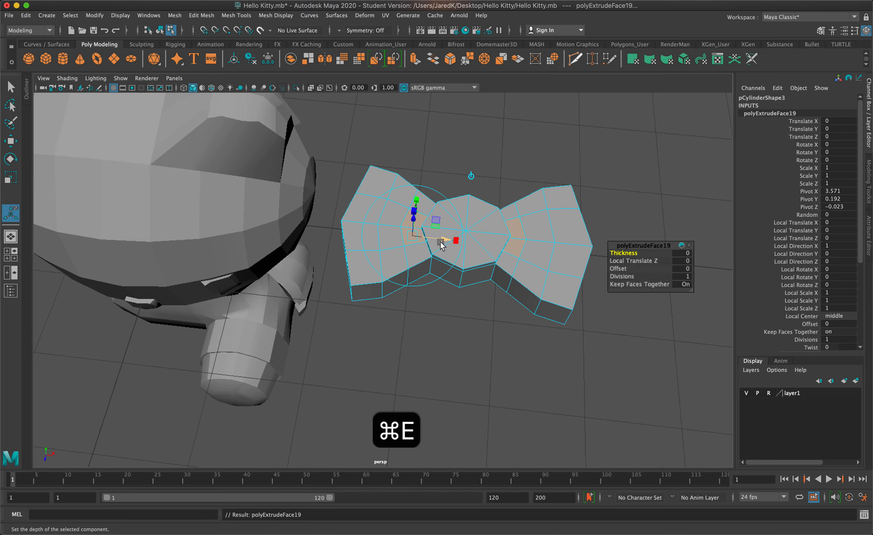
pyautogui.keyDown('alt'); pyautogui.moveTo(441, 245); pyautogui.dragTo(410, 224); pyautogui.keyUp('alt')
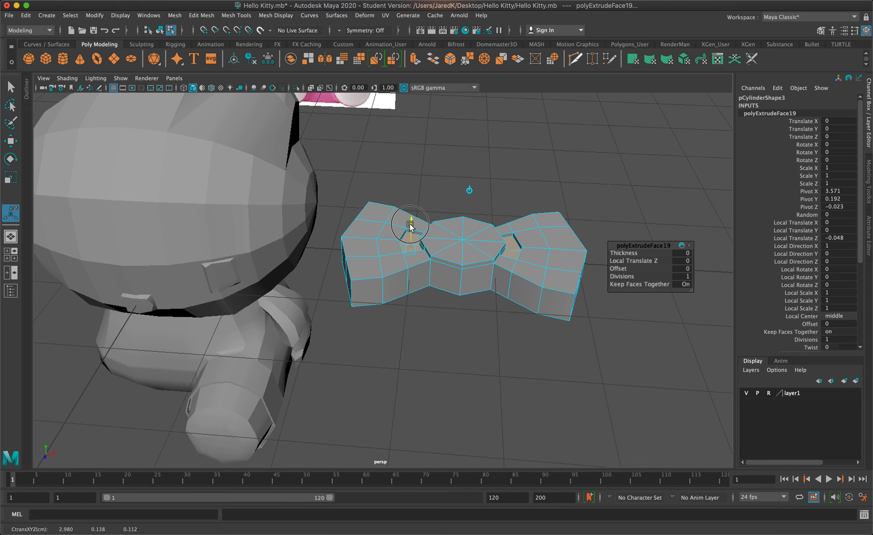
pyautogui.keyDown('alt'); pyautogui.moveTo(469, 229); pyautogui.dragTo(454, 214); pyautogui.keyUp('alt')
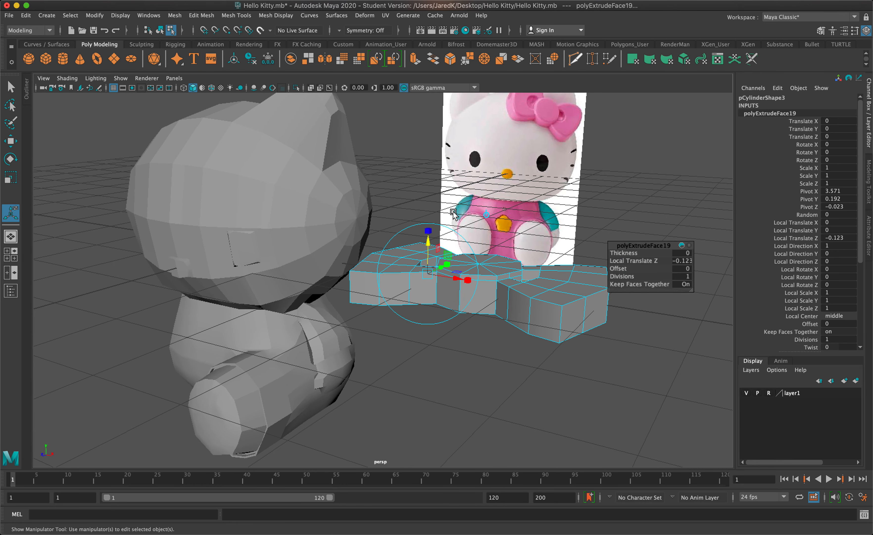
# - Leave component editing and stand the whole bow upright by setting its X rotation to 90
pyautogui.moveTo(496, 247); pyautogui.dragTo(536, 241, button='right')
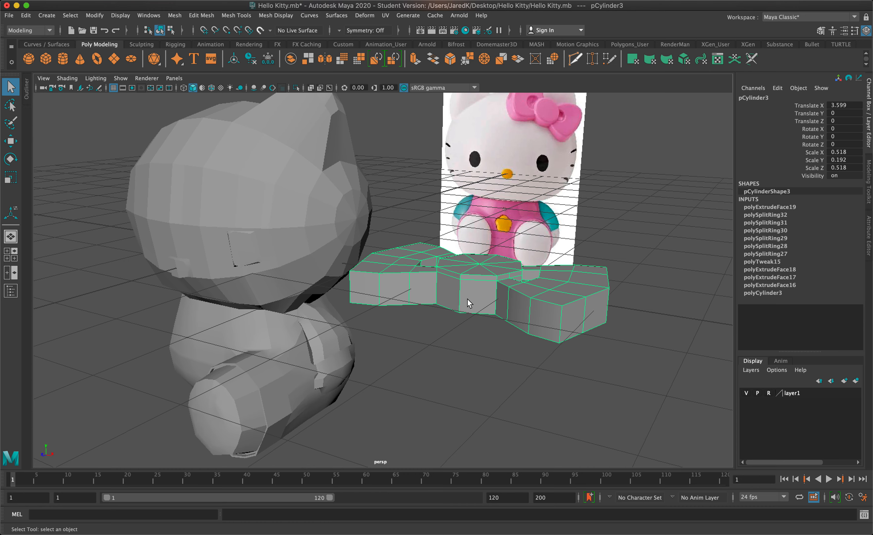
pyautogui.press('space')
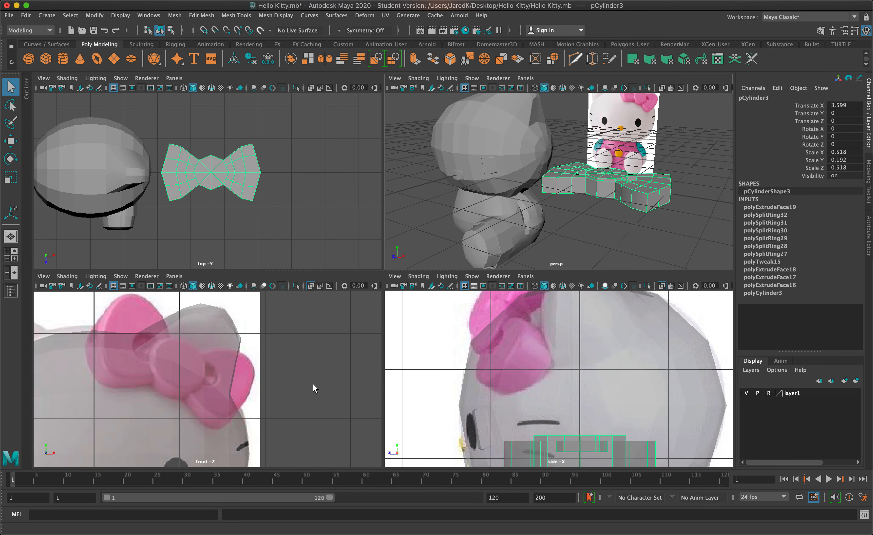
pyautogui.scroll(-5, 313, 384)
pyautogui.scroll(3, 313, 384)
pyautogui.press('w')
pyautogui.press('e')
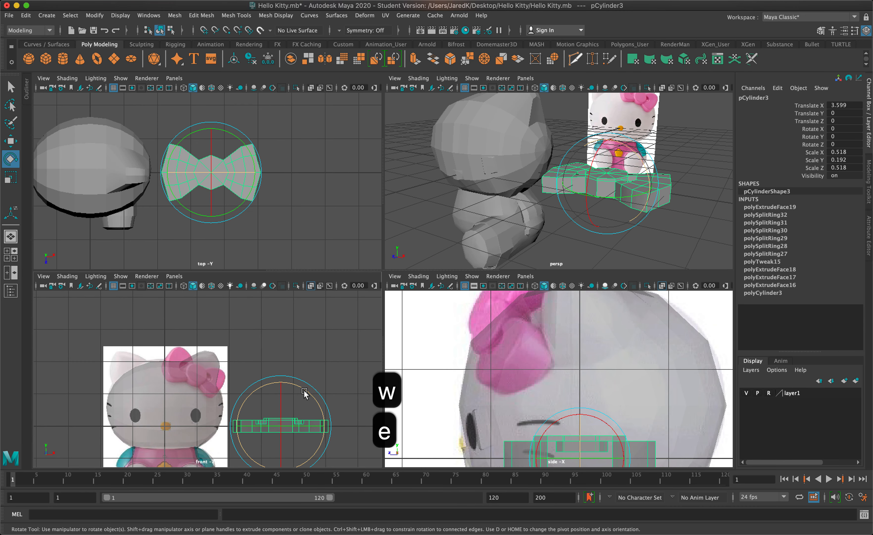
pyautogui.moveTo(305, 393); pyautogui.dragTo(283, 397)
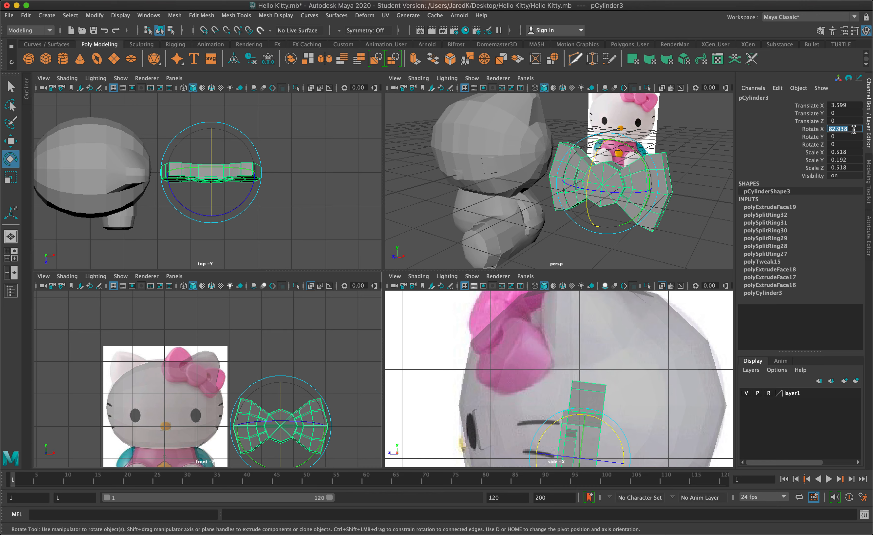
pyautogui.write('90')
pyautogui.press('Return')
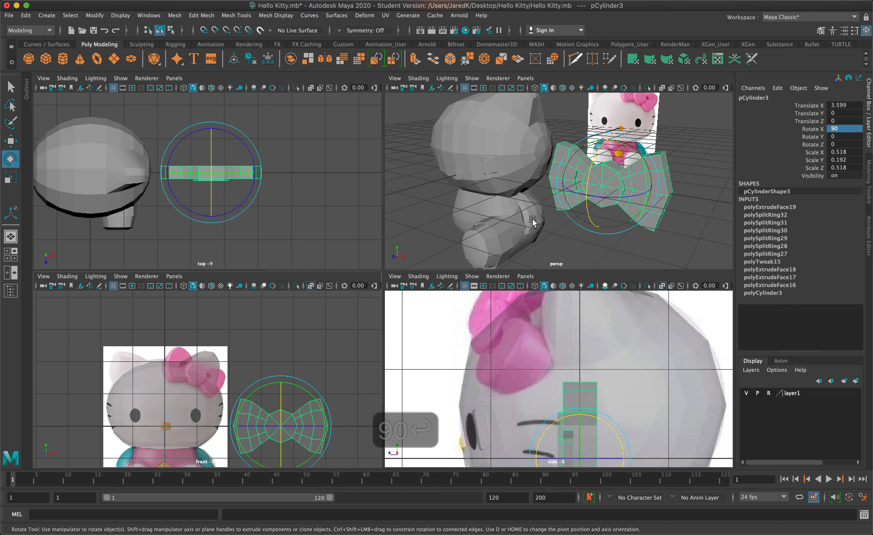
# - Place the bow over the reference bow in the front view, shrinking it to about 0.35 in X and tilting it about -23 in Z and 66.8 in X
pyautogui.press('w')
pyautogui.moveTo(286, 425); pyautogui.dragTo(197, 363)
pyautogui.press('e')
pyautogui.press('r')
pyautogui.press('e')
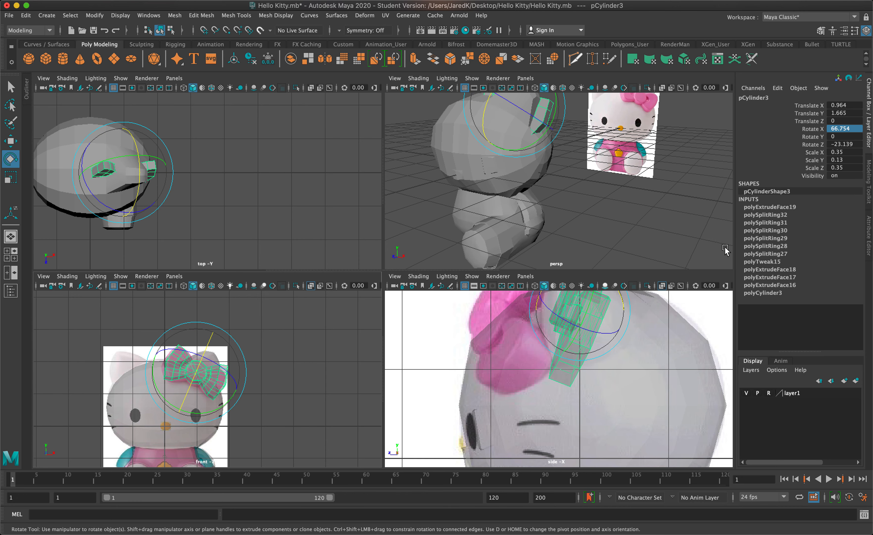
# - In the side view, move the bow forward along Z to about 0.762 so it overlaps the reference bow
pyautogui.press('f')
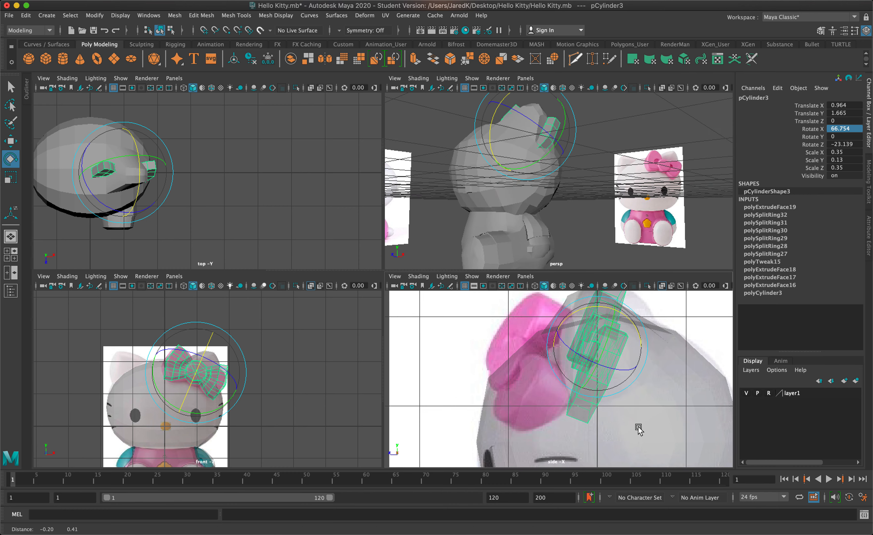
pyautogui.press('f')
pyautogui.press('w')
pyautogui.moveTo(583, 349); pyautogui.dragTo(515, 339)
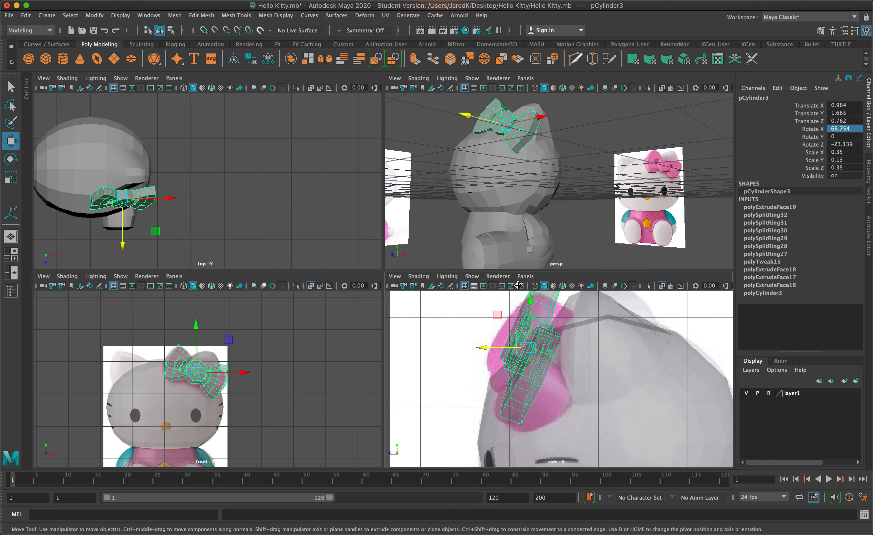
# - Examine how the bow sits on the head from several angles in the perspective view
pyautogui.keyDown('alt'); pyautogui.moveTo(516, 230); pyautogui.dragTo(601, 212); pyautogui.keyUp('alt')
pyautogui.click(592, 215)
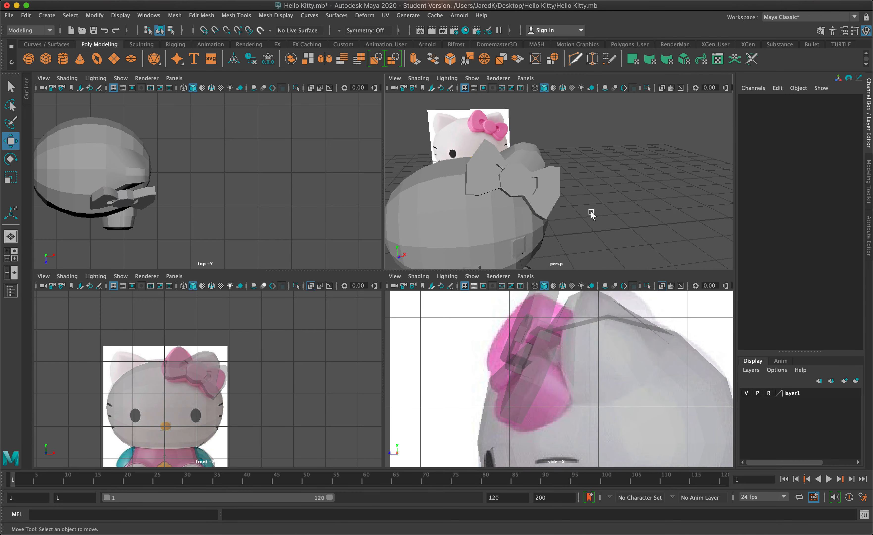
pyautogui.keyDown('alt'); pyautogui.moveTo(527, 192); pyautogui.dragTo(595, 194); pyautogui.keyUp('alt')
pyautogui.click(521, 191)
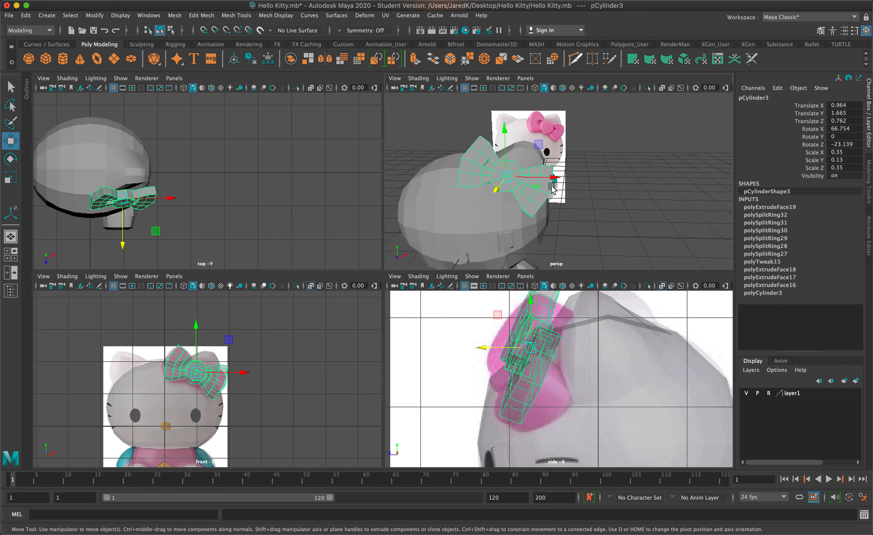
pyautogui.press('space')
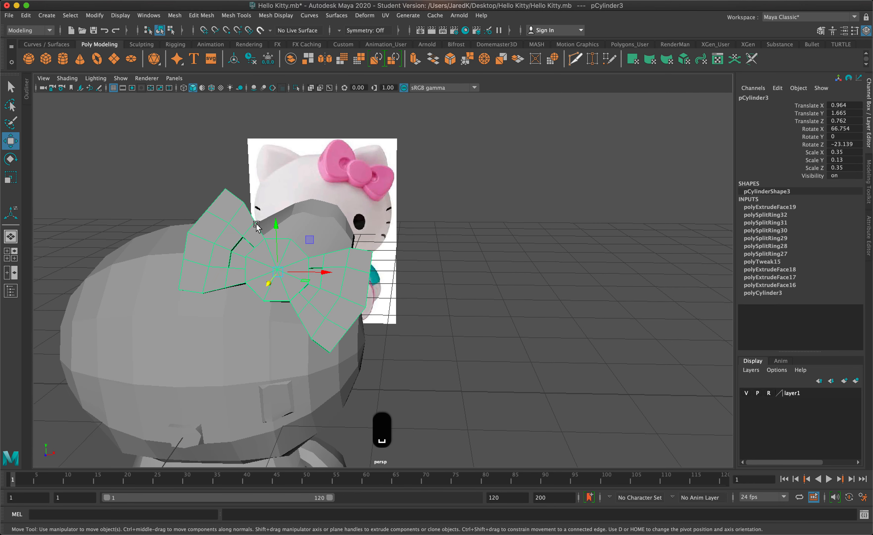
pyautogui.keyDown('alt'); pyautogui.moveTo(360, 229); pyautogui.dragTo(312, 245); pyautogui.keyUp('alt')
pyautogui.keyDown('alt'); pyautogui.moveTo(469, 281); pyautogui.dragTo(383, 305); pyautogui.keyUp('alt')
pyautogui.keyDown('alt'); pyautogui.moveTo(627, 358); pyautogui.dragTo(540, 263, button='middle'); pyautogui.keyUp('alt')
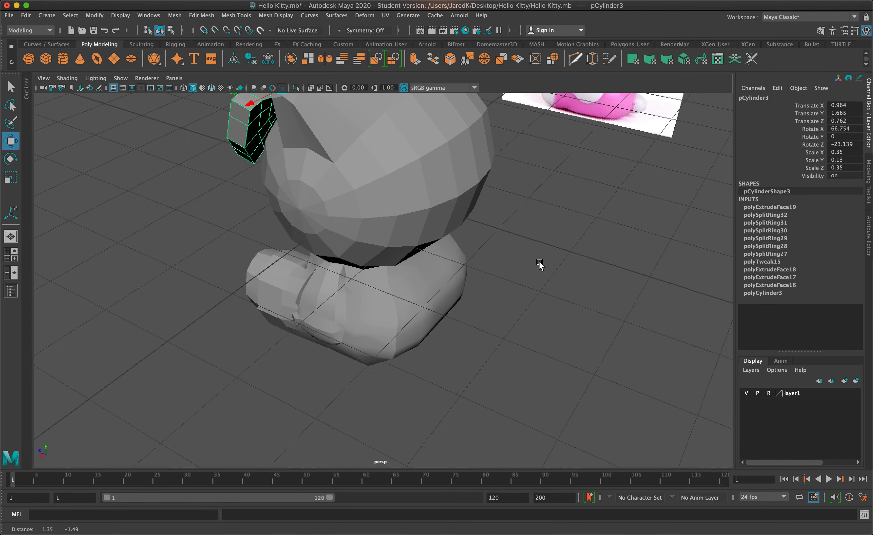
# - Extrude the two rows of central faces low on the back of the body as the base of the tail
pyautogui.click(454, 303)
pyautogui.press('f')
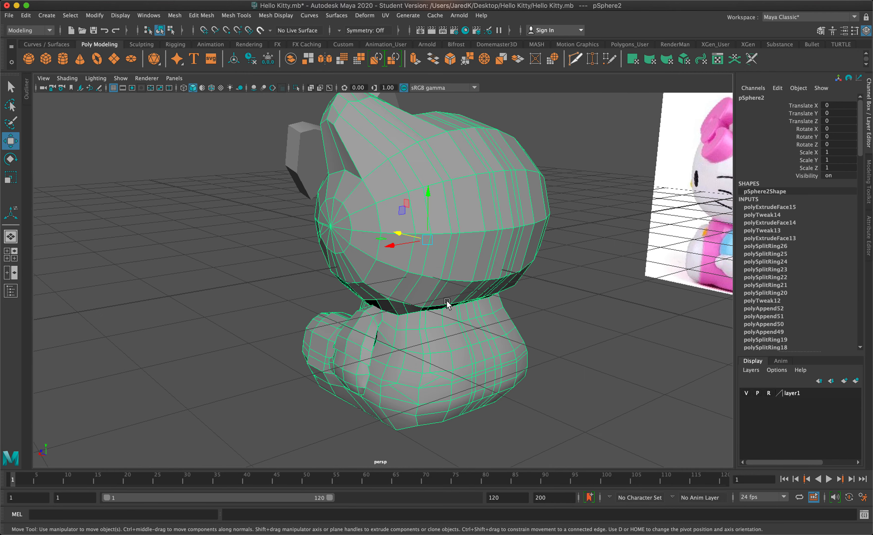
pyautogui.keyDown('alt'); pyautogui.moveTo(502, 294); pyautogui.dragTo(458, 160, button='middle'); pyautogui.keyUp('alt')
pyautogui.scroll(5, 517, 274)
pyautogui.keyDown('alt'); pyautogui.moveTo(517, 280); pyautogui.dragTo(477, 262); pyautogui.keyUp('alt')
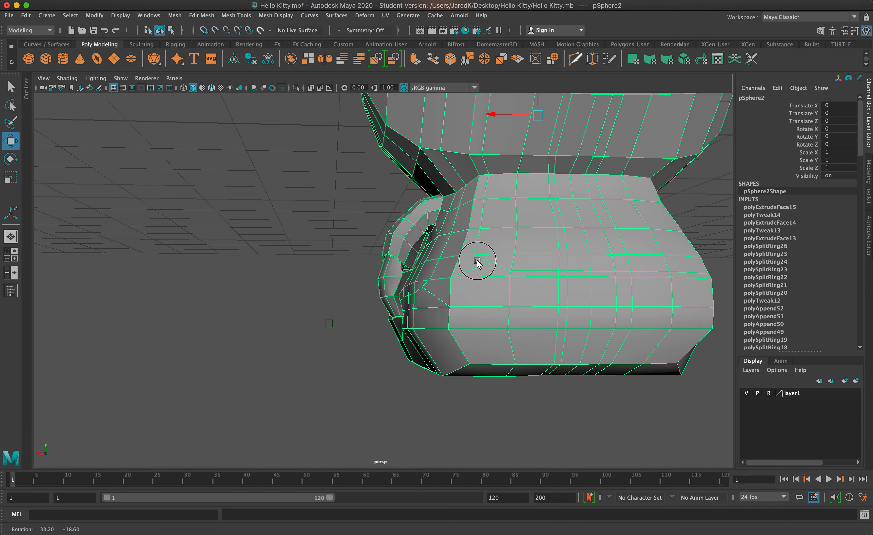
pyautogui.keyDown('alt'); pyautogui.moveTo(600, 272); pyautogui.dragTo(542, 273, button='middle'); pyautogui.keyUp('alt')
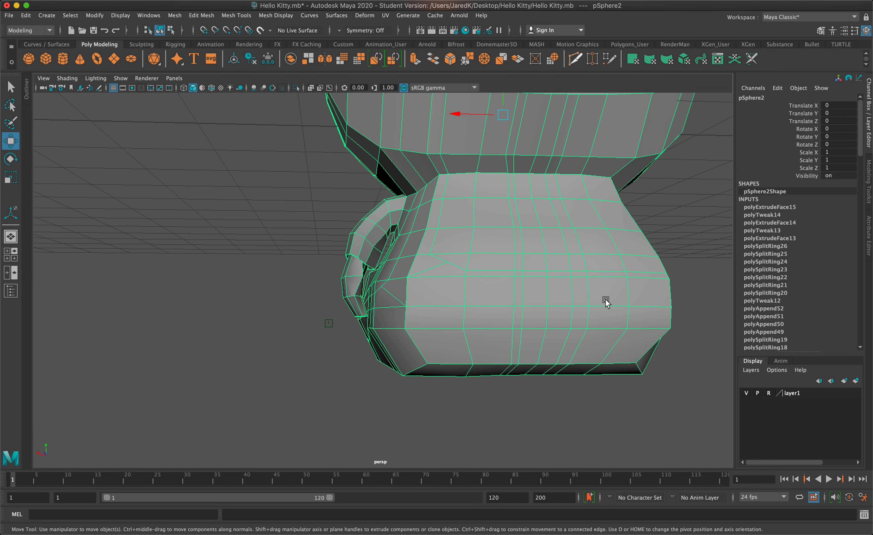
pyautogui.moveTo(551, 307); pyautogui.dragTo(551, 298, button='right')
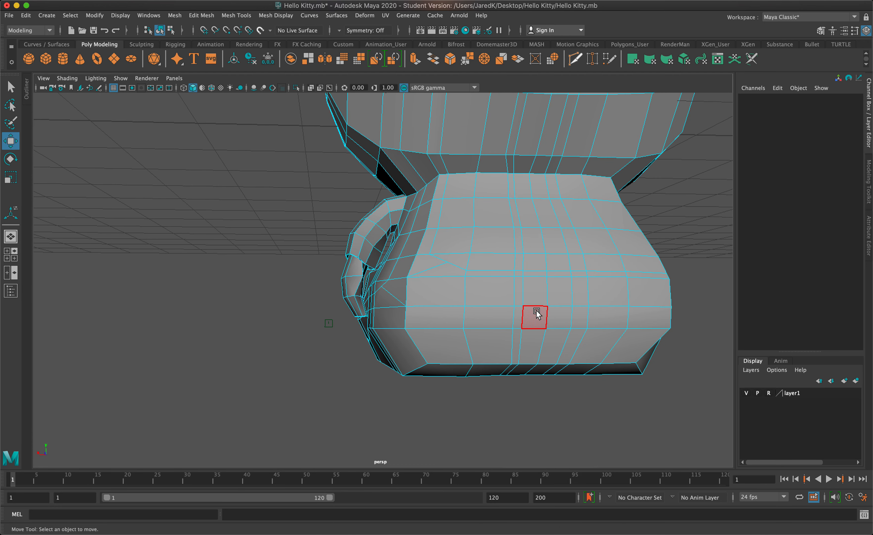
pyautogui.keyDown('alt'); pyautogui.moveTo(533, 315); pyautogui.dragTo(432, 315); pyautogui.keyUp('alt')
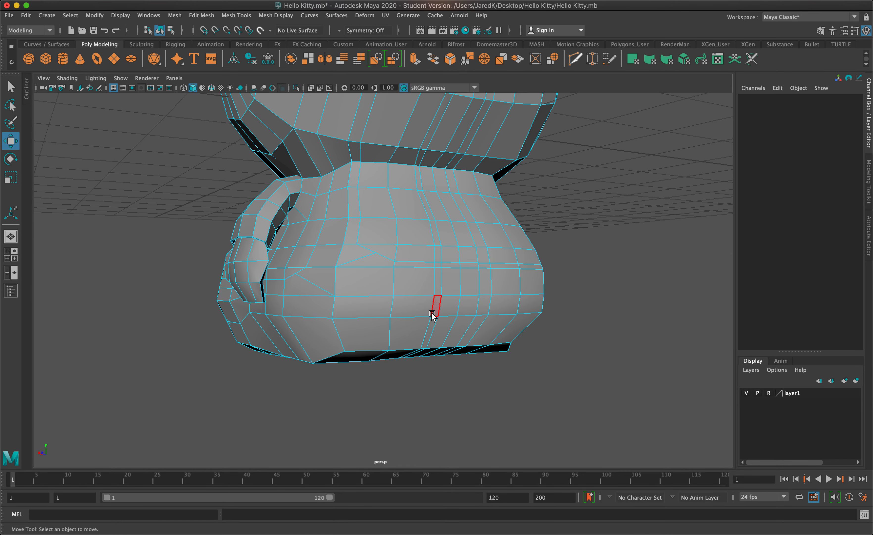
pyautogui.click(438, 303)
pyautogui.keyDown('shift'); pyautogui.click(457, 304); pyautogui.keyUp('shift')
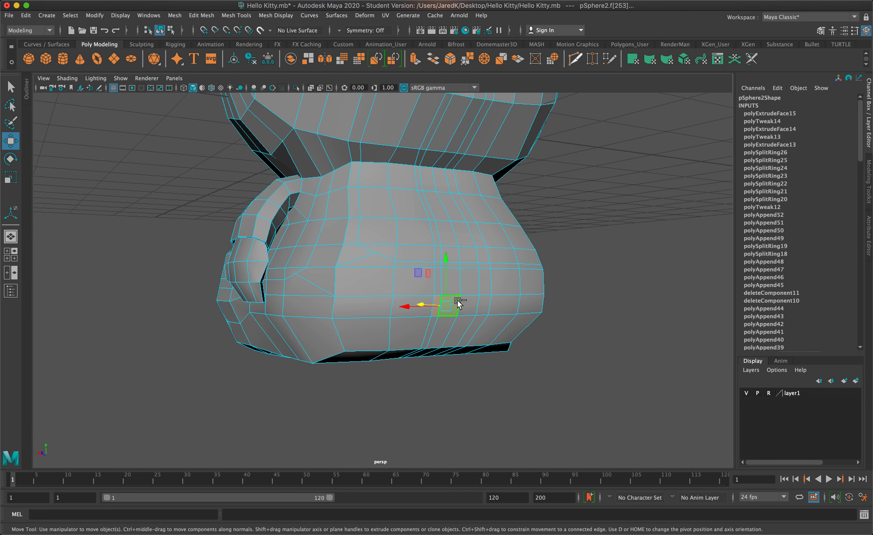
pyautogui.keyDown('shift'); pyautogui.click(467, 302); pyautogui.keyUp('shift')
pyautogui.keyDown('shift'); pyautogui.click(463, 319); pyautogui.keyUp('shift')
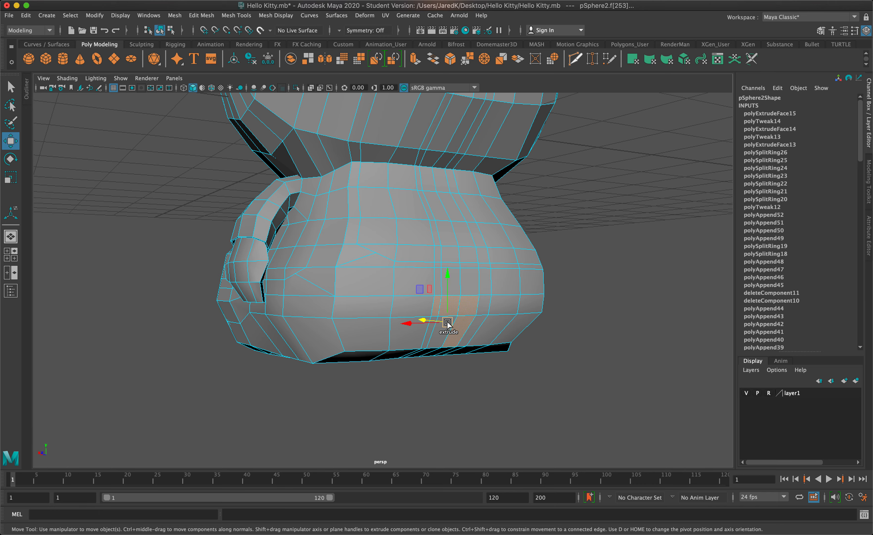
pyautogui.keyDown('shift'); pyautogui.click(439, 336); pyautogui.keyUp('shift')
pyautogui.keyDown('shift'); pyautogui.click(431, 342); pyautogui.keyUp('shift')
pyautogui.keyDown('alt'); pyautogui.moveTo(540, 316); pyautogui.dragTo(501, 320); pyautogui.keyUp('alt')
pyautogui.keyDown('shift'); pyautogui.click(618, 301); pyautogui.keyUp('shift')
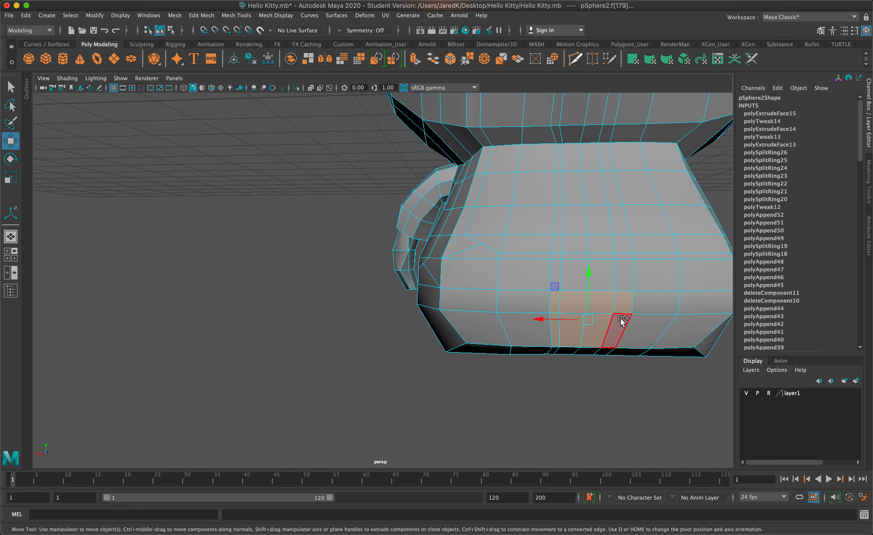
pyautogui.keyDown('shift'); pyautogui.click(616, 323); pyautogui.keyUp('shift')
pyautogui.press('super+e')
# - Pull the extruded tail faces backward by about 0.371 and scale them uniformly to about 0.683
pyautogui.keyDown('alt'); pyautogui.moveTo(617, 321); pyautogui.dragTo(718, 312); pyautogui.keyUp('alt')
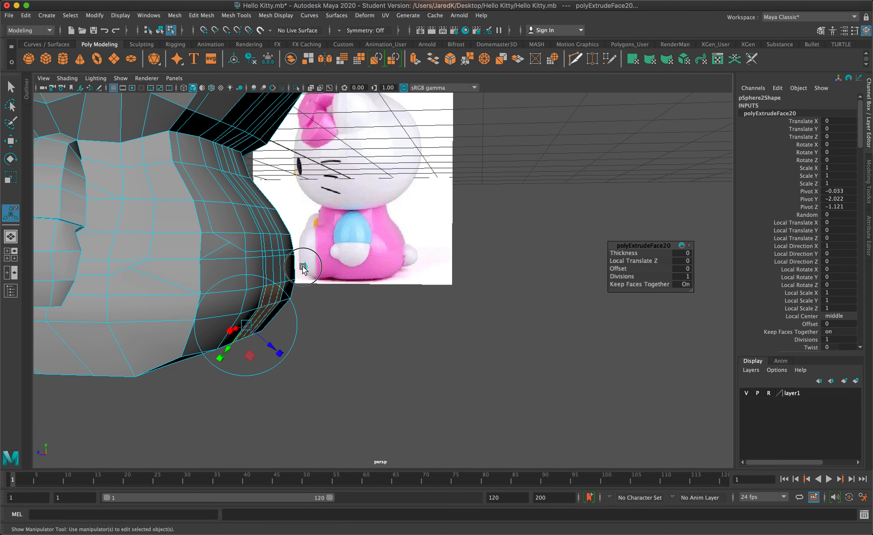
pyautogui.click(304, 265)
pyautogui.moveTo(236, 315); pyautogui.dragTo(293, 307)
pyautogui.moveTo(201, 286)
pyautogui.keyDown('alt'); pyautogui.mouseDown()
pyautogui.moveTo(235, 285)
pyautogui.moveTo(59, 275)
pyautogui.moveTo(193, 287)
pyautogui.mouseUp(); pyautogui.keyUp('alt')
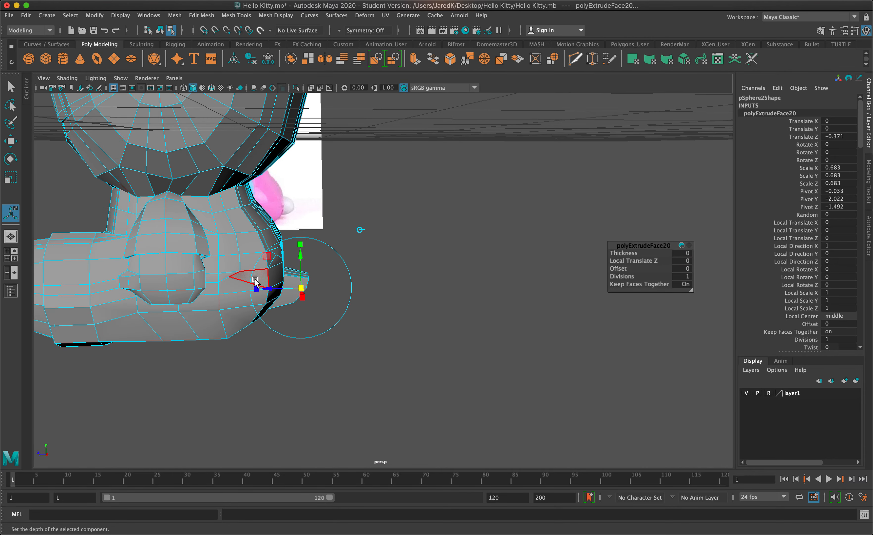
pyautogui.keyDown('alt'); pyautogui.moveTo(255, 281); pyautogui.dragTo(307, 274); pyautogui.keyUp('alt')
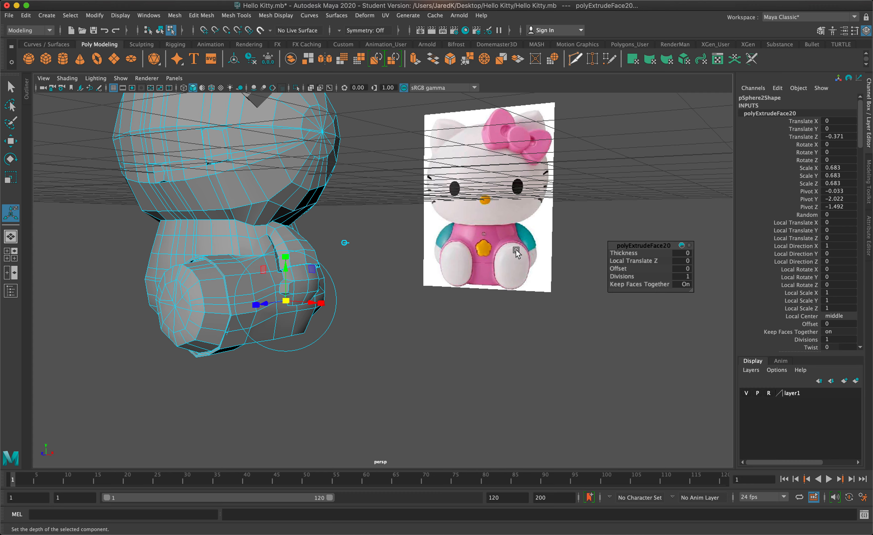
# - Add a polygon cylinder in the top view and move it clear of the character to about X 3.819
pyautogui.press('space')
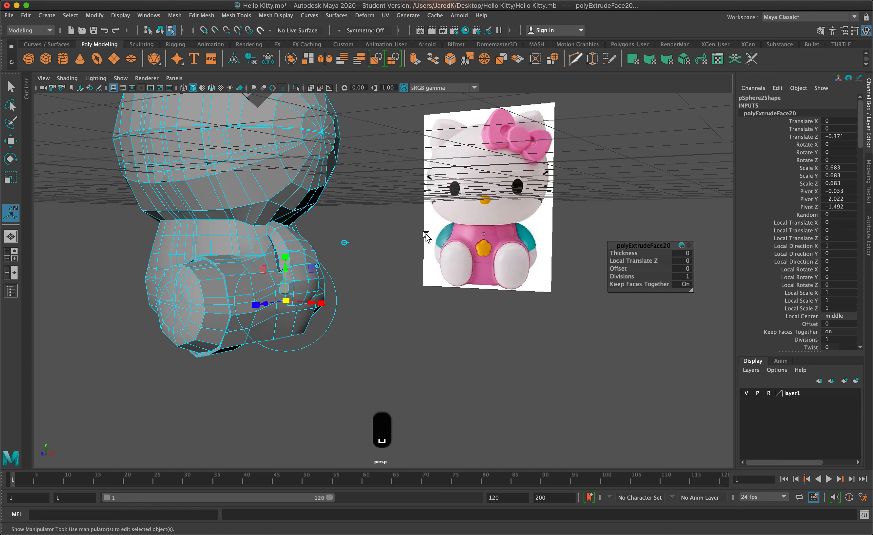
pyautogui.press('space')
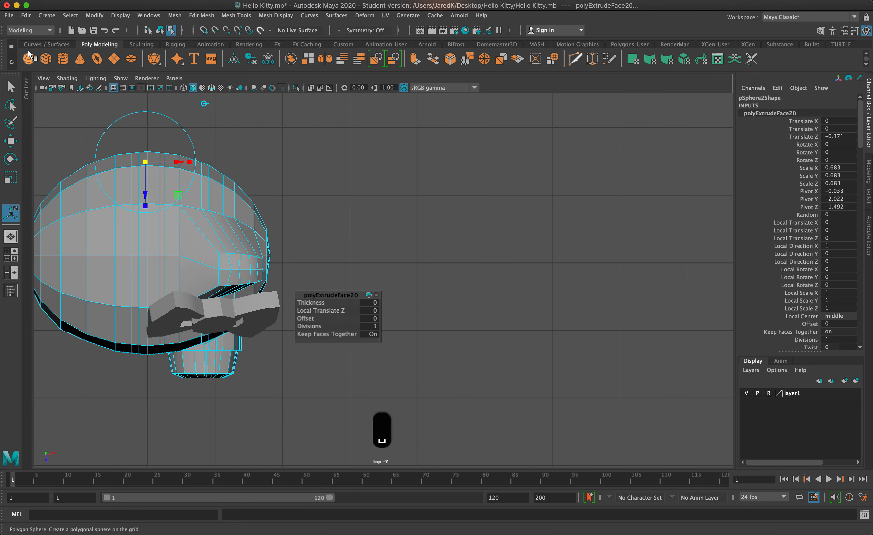
pyautogui.click(261, 282)
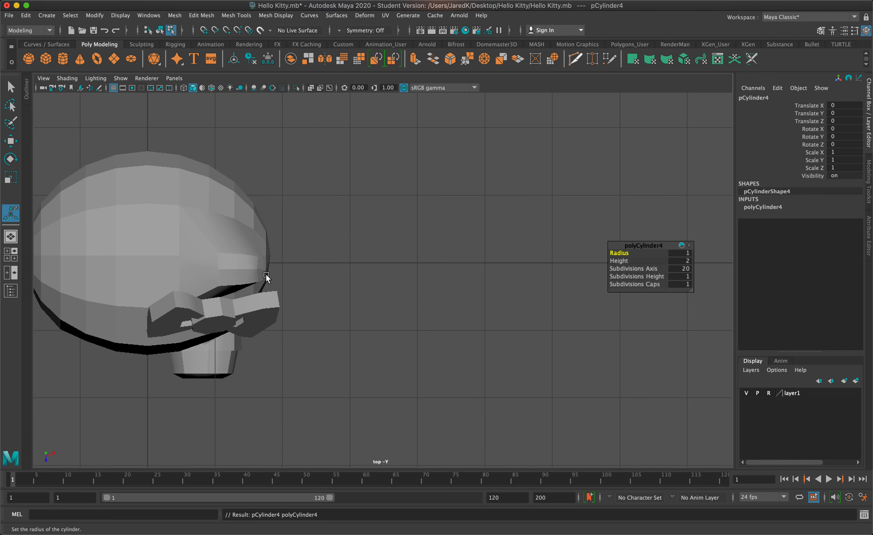
pyautogui.press('w')
pyautogui.moveTo(191, 260); pyautogui.dragTo(448, 261)
# - Set the new cylinder's axis subdivisions to 10
pyautogui.click(760, 206)
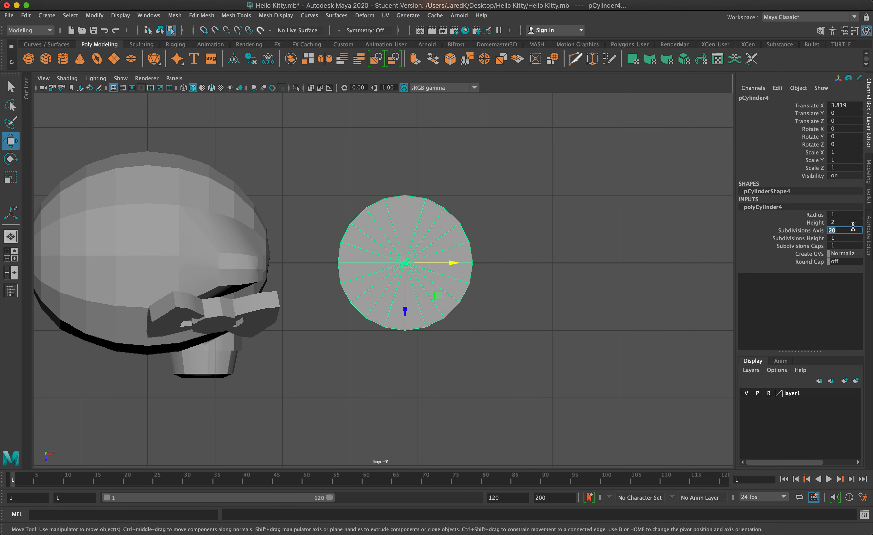
pyautogui.write('1')
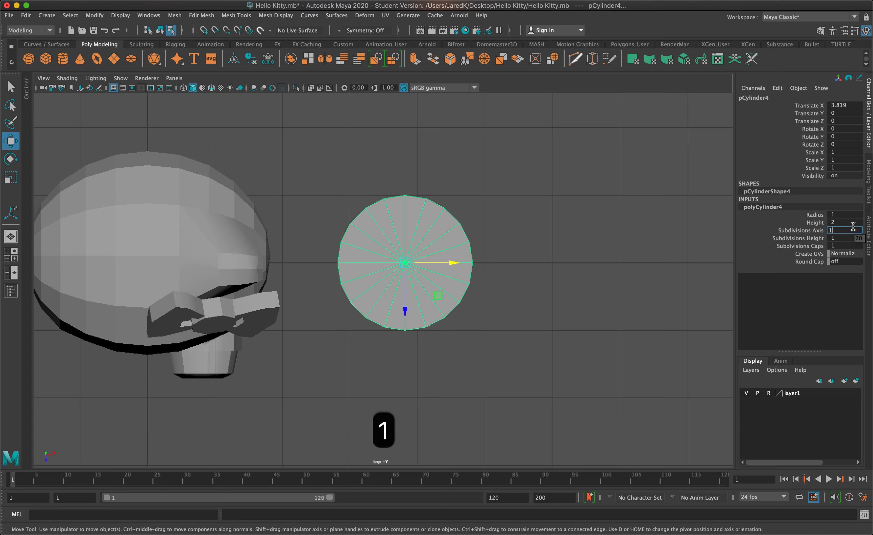
pyautogui.write('0')
pyautogui.press('Return')
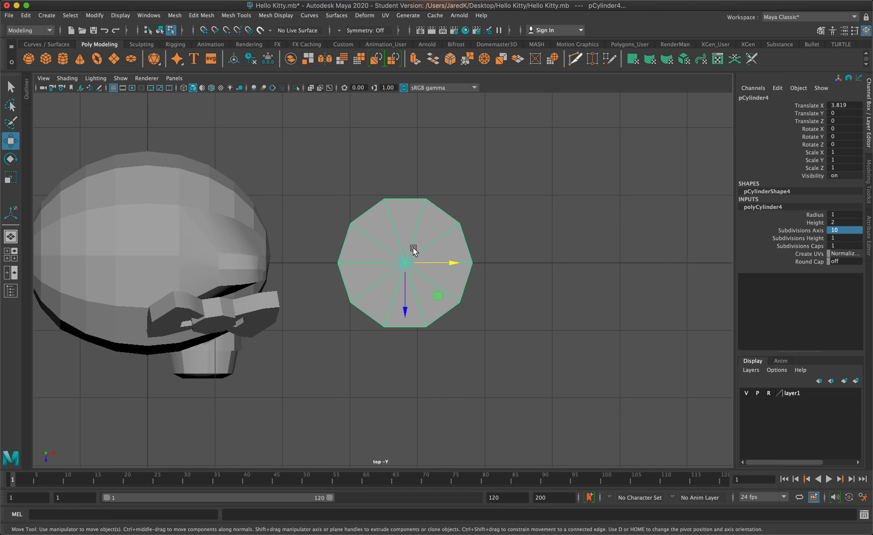
# - Select every other outer vertex of the cylinder and scale them outward in X and Z to form a five-pointed star
pyautogui.moveTo(397, 220); pyautogui.dragTo(369, 218, button='right')
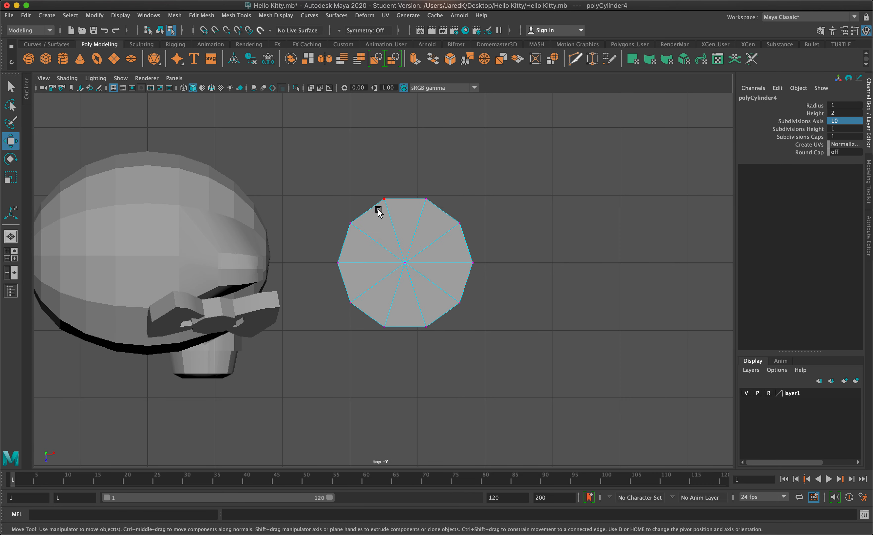
pyautogui.moveTo(390, 217); pyautogui.dragTo(365, 144)
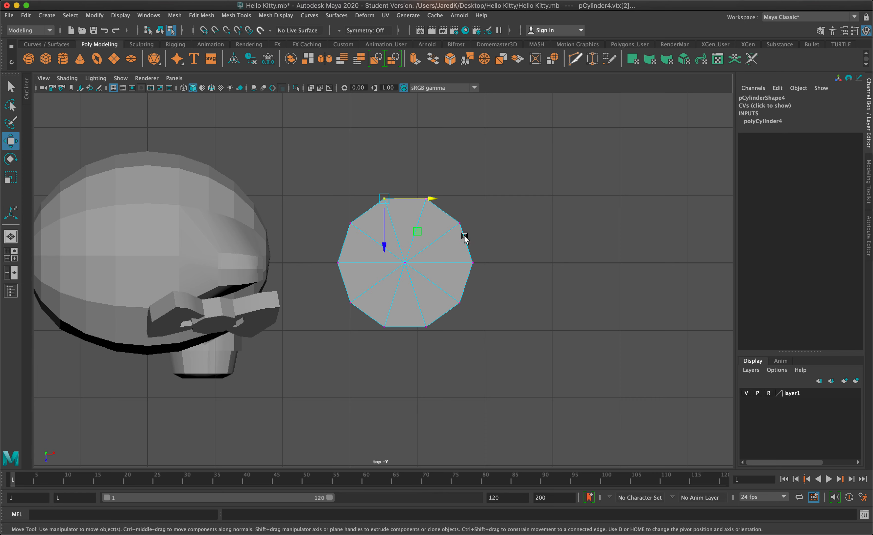
pyautogui.keyDown('shift'); pyautogui.moveTo(473, 235); pyautogui.dragTo(437, 199); pyautogui.keyUp('shift')
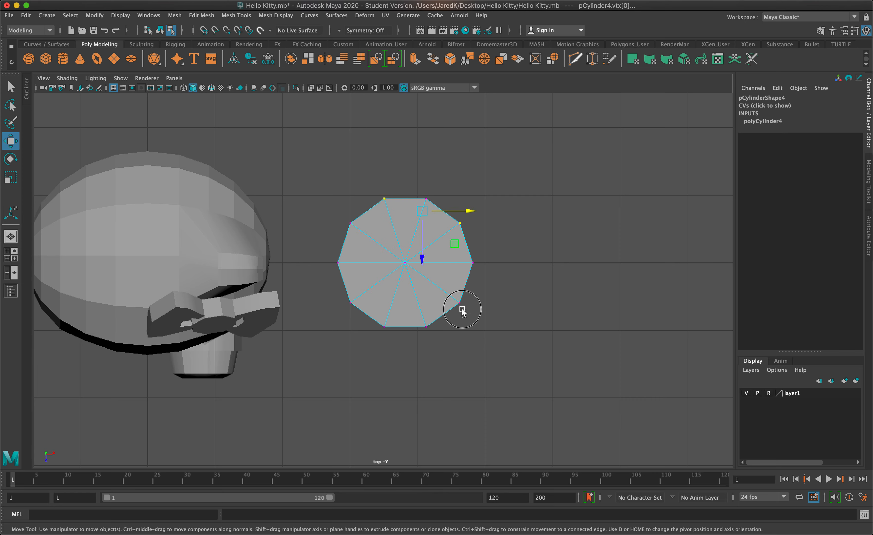
pyautogui.keyDown('shift'); pyautogui.moveTo(462, 311); pyautogui.dragTo(432, 269); pyautogui.keyUp('shift')
pyautogui.keyDown('shift'); pyautogui.moveTo(398, 338); pyautogui.dragTo(373, 301); pyautogui.keyUp('shift')
pyautogui.keyDown('shift'); pyautogui.moveTo(346, 270); pyautogui.dragTo(328, 249); pyautogui.keyUp('shift')
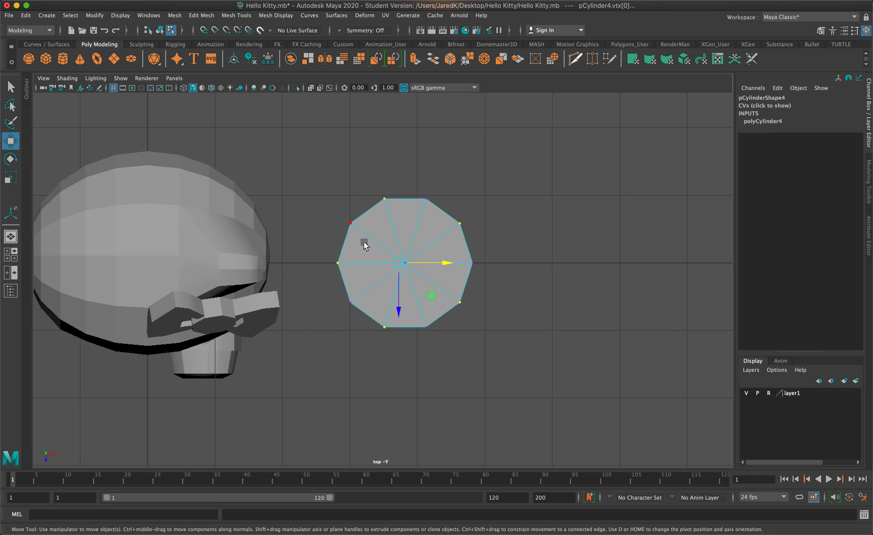
pyautogui.press('r')
pyautogui.moveTo(440, 263)
pyautogui.mouseDown()
pyautogui.moveTo(452, 264)
pyautogui.moveTo(444, 263)
pyautogui.mouseUp()
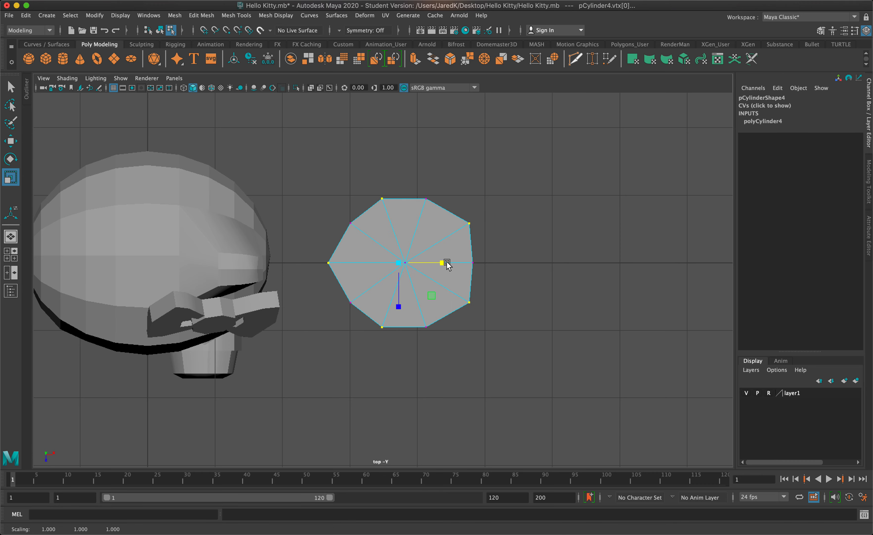
pyautogui.moveTo(396, 311)
pyautogui.mouseDown()
pyautogui.moveTo(400, 328)
pyautogui.moveTo(403, 316)
pyautogui.mouseUp()
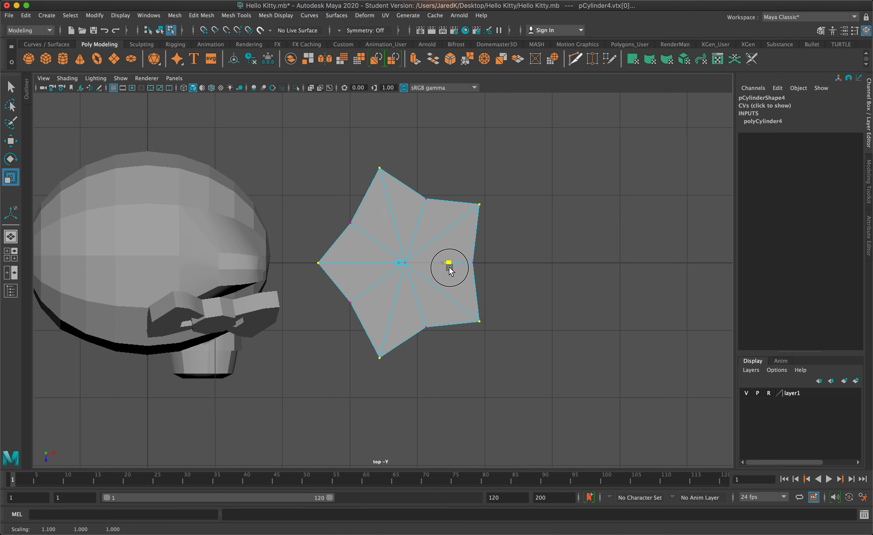
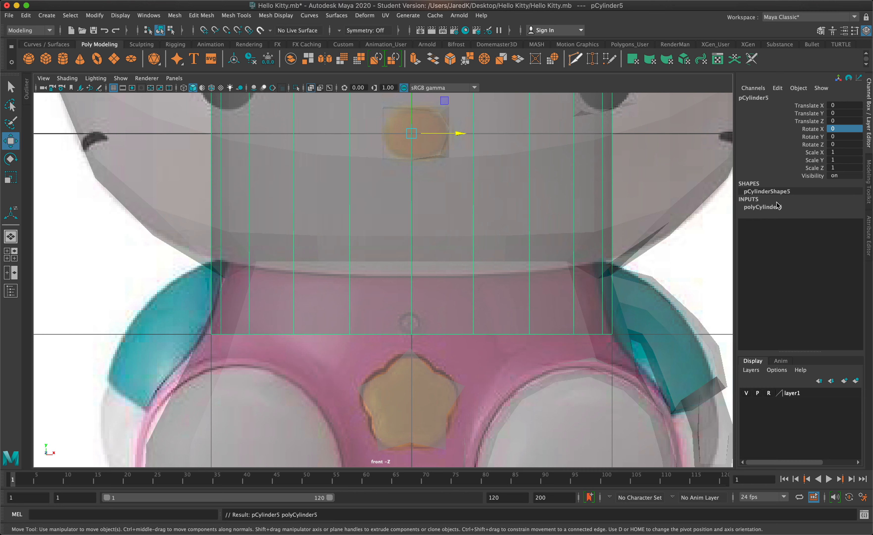
# - Set the new small-button cylinder's axis subdivisions to 8
pyautogui.click(777, 207)
pyautogui.doubleClick(838, 230)
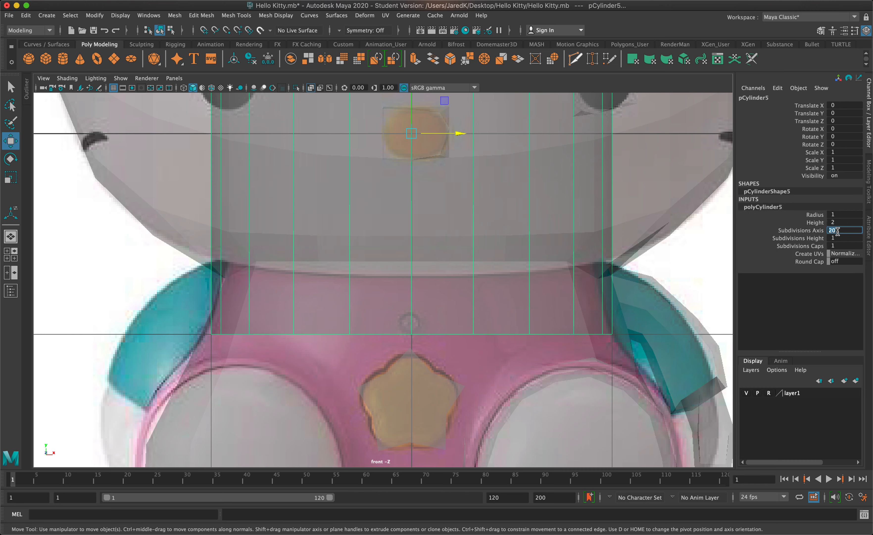
pyautogui.write('8')
pyautogui.press('Return')
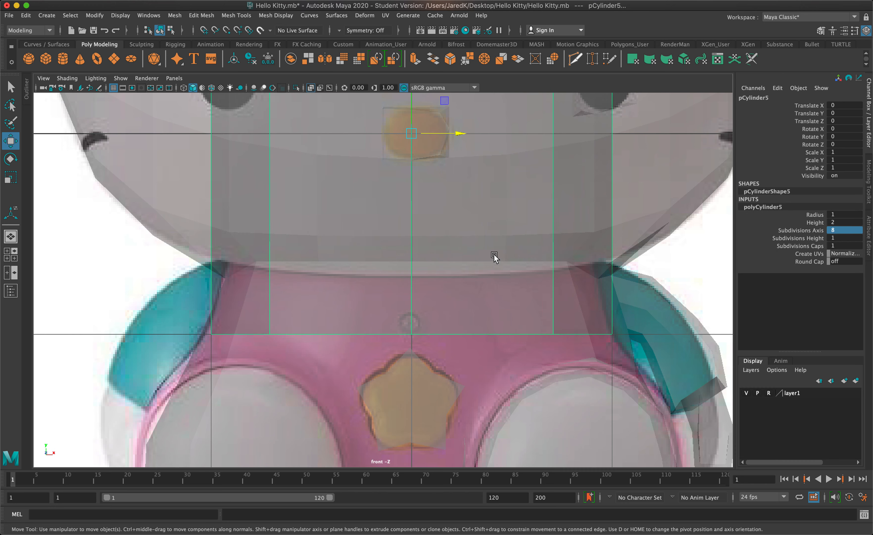
# - Scale the eight-sided cylinder uniformly to 0.055 and lower it to about Y -0.94 over the shirt button in the front reference
pyautogui.press('r')
pyautogui.moveTo(411, 133); pyautogui.dragTo(85, 158)
pyautogui.press('w')
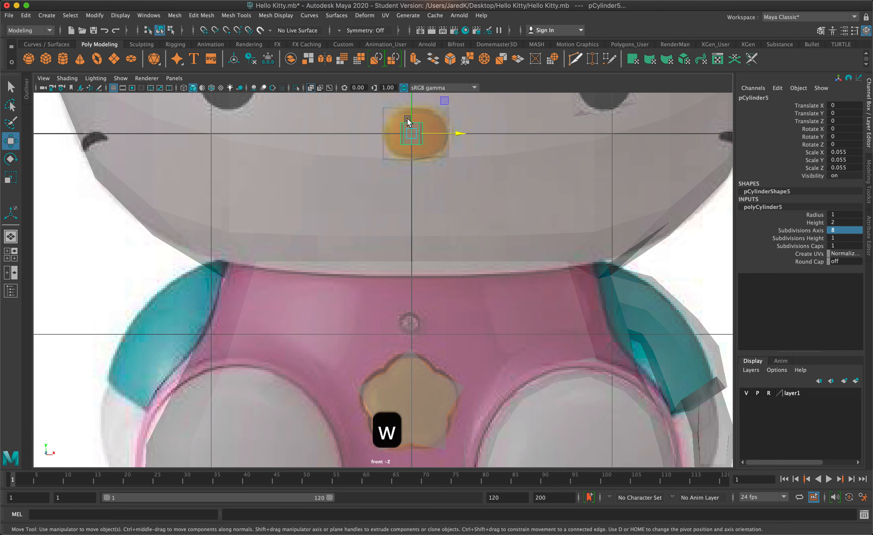
pyautogui.moveTo(414, 112); pyautogui.dragTo(421, 296)
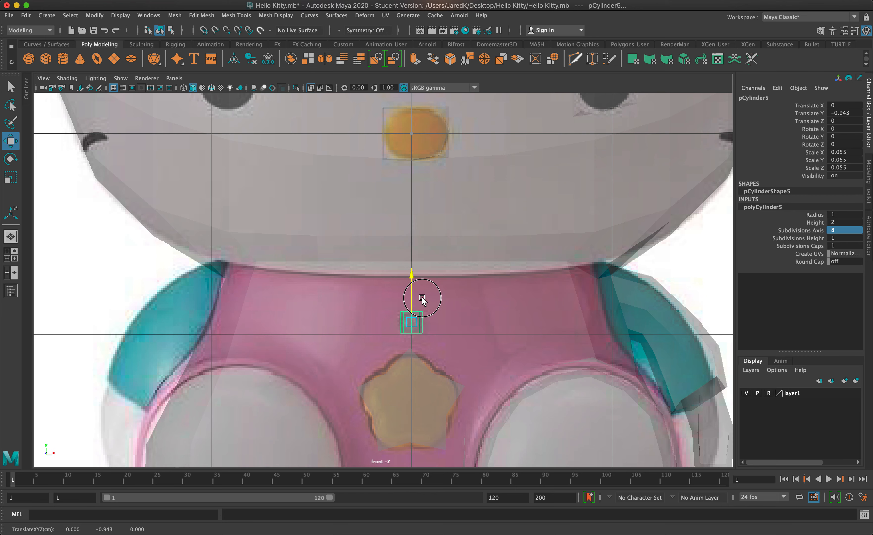
pyautogui.click(526, 265)
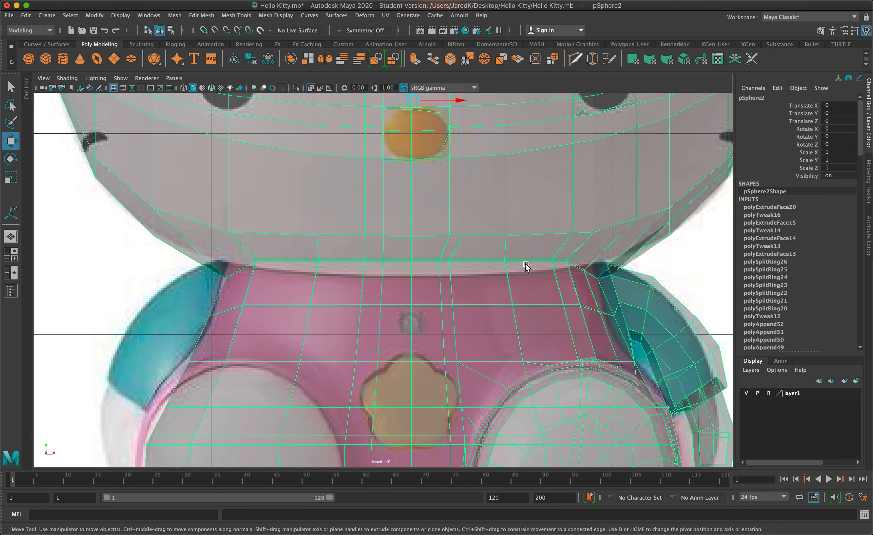
pyautogui.click(410, 322)
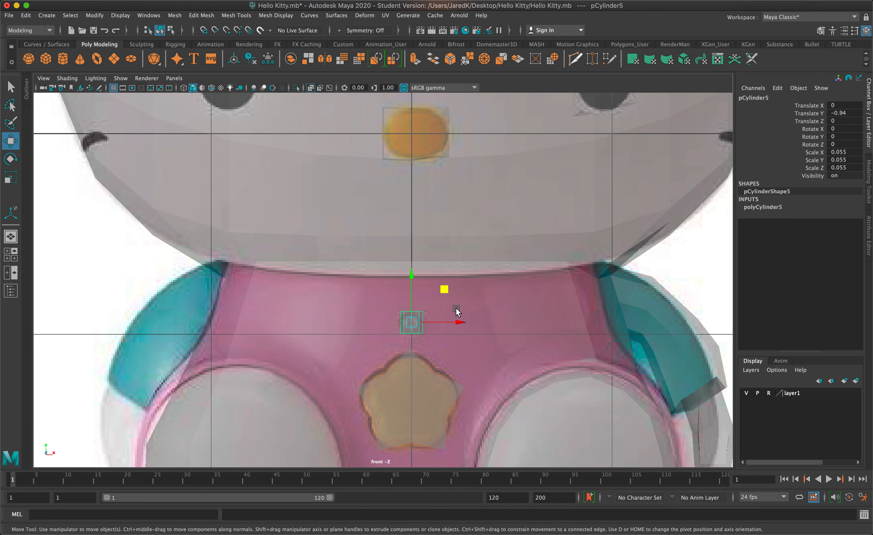
# - Rotate the button cylinder to about 84.577 degrees in X and move it forward to about Z 0.778 on the chest
pyautogui.press('e')
pyautogui.moveTo(411, 312); pyautogui.dragTo(412, 356)
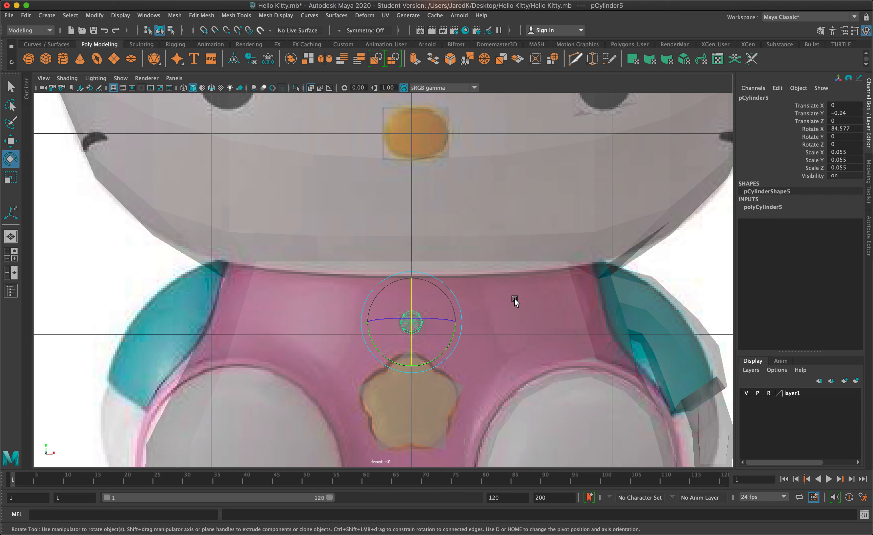
pyautogui.press('space')
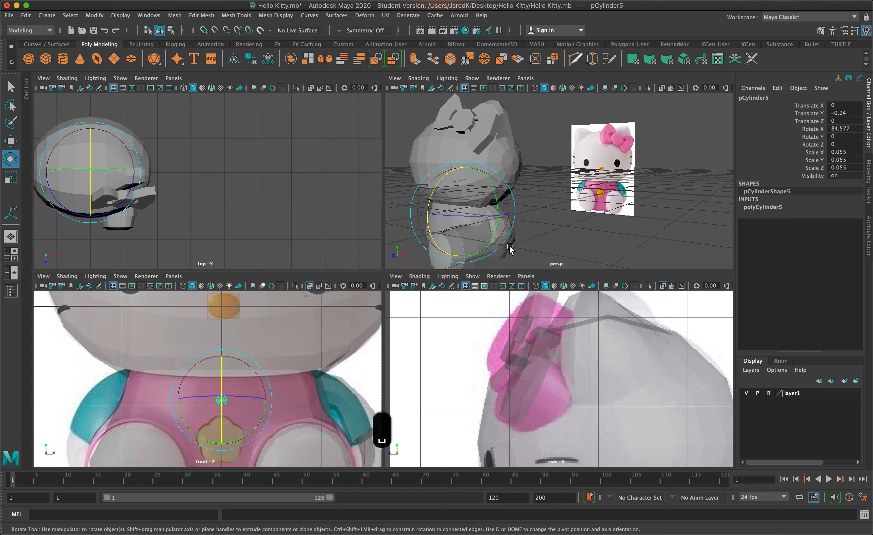
pyautogui.keyDown('alt'); pyautogui.moveTo(574, 390); pyautogui.dragTo(573, 210, button='middle'); pyautogui.keyUp('alt')
pyautogui.press('w')
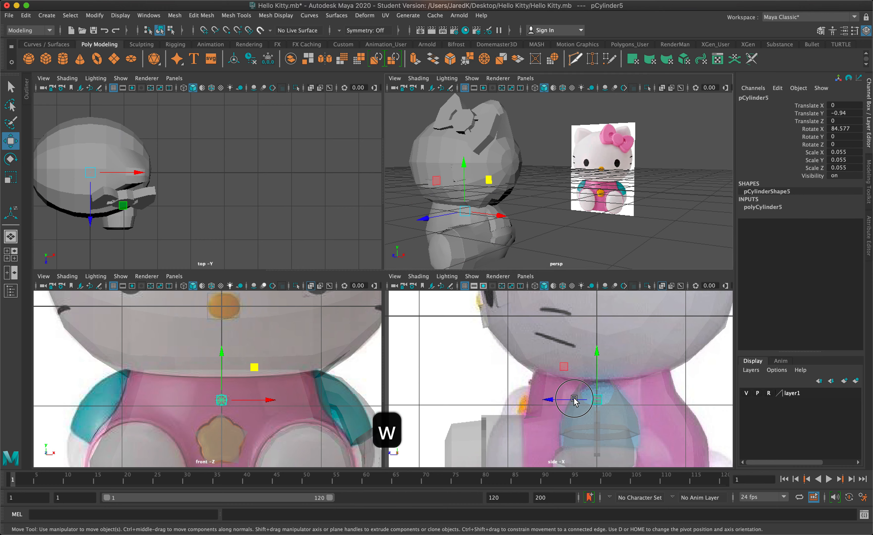
pyautogui.moveTo(575, 399); pyautogui.dragTo(507, 399)
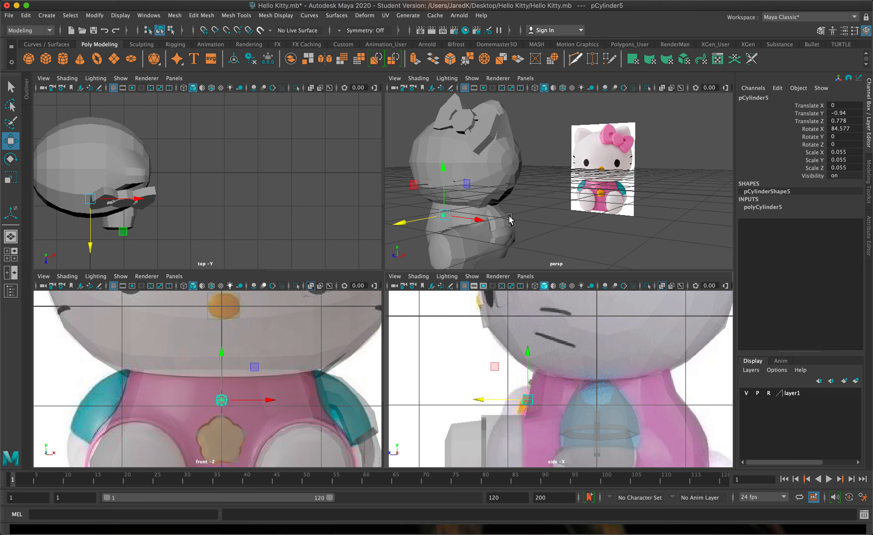
# - Flatten the button cylinder by scaling its Y to about 0.025
pyautogui.keyDown('alt'); pyautogui.moveTo(525, 215); pyautogui.dragTo(484, 217); pyautogui.keyUp('alt')
pyautogui.scroll(10, 484, 217)
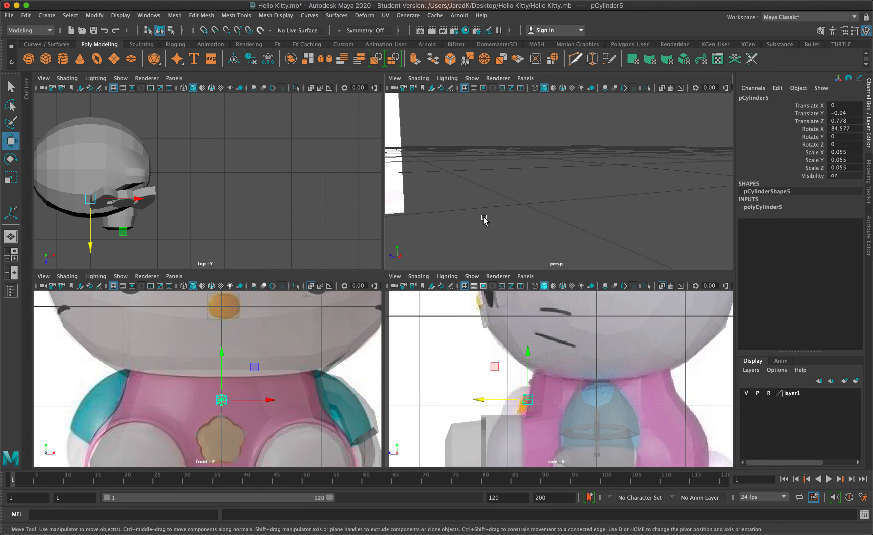
pyautogui.keyDown('alt'); pyautogui.moveTo(485, 217); pyautogui.dragTo(604, 178, button='middle'); pyautogui.keyUp('alt')
pyautogui.scroll(-5, 555, 201)
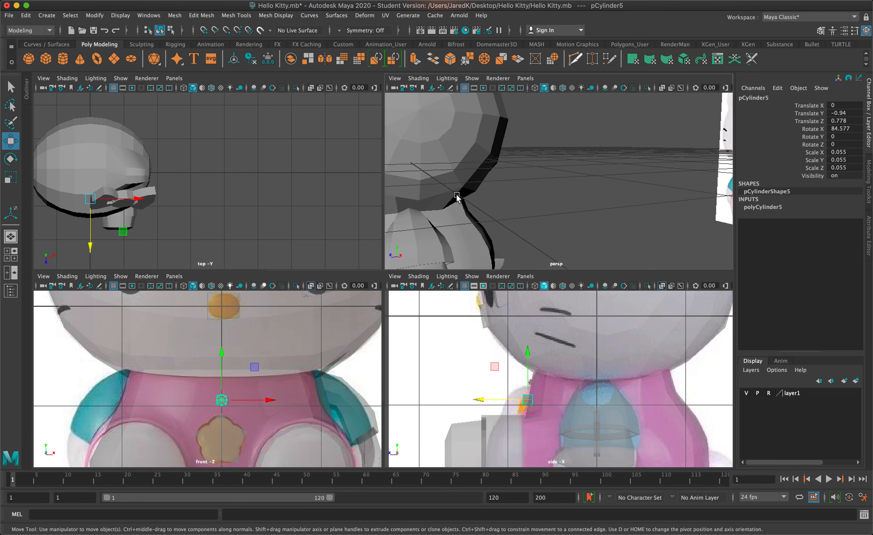
pyautogui.press('f')
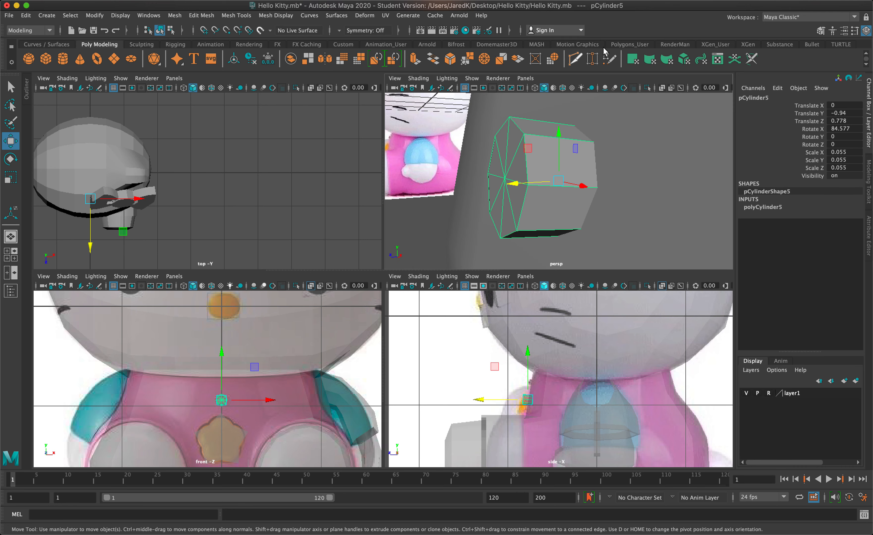
pyautogui.click(631, 1)
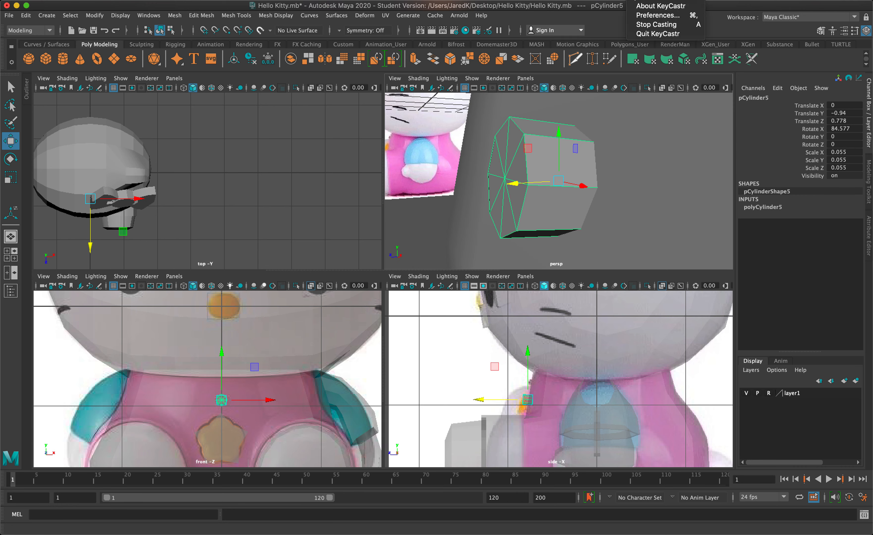
pyautogui.click(548, 162)
pyautogui.keyDown('alt'); pyautogui.moveTo(585, 189); pyautogui.dragTo(541, 188); pyautogui.keyUp('alt')
pyautogui.press('r')
pyautogui.press('f')
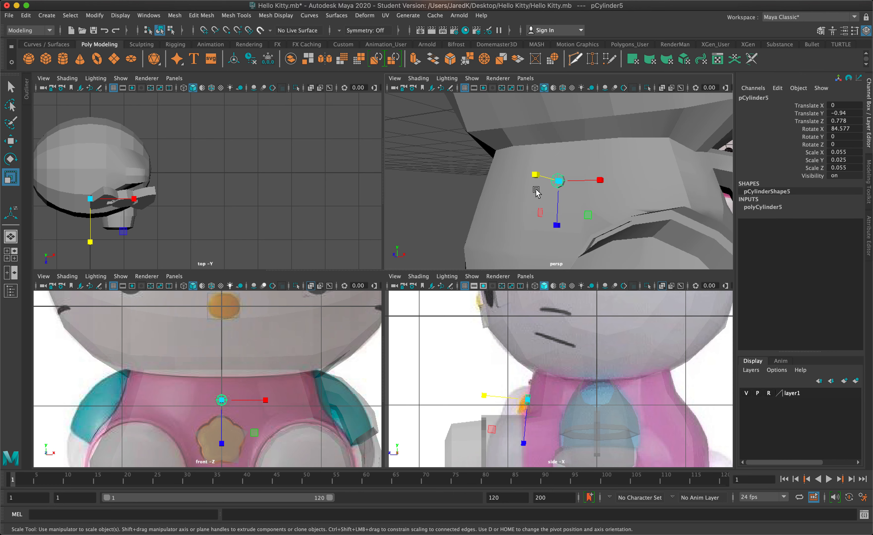
pyautogui.scroll(-5, 535, 189)
pyautogui.keyDown('alt'); pyautogui.moveTo(639, 185); pyautogui.dragTo(668, 194); pyautogui.keyUp('alt')
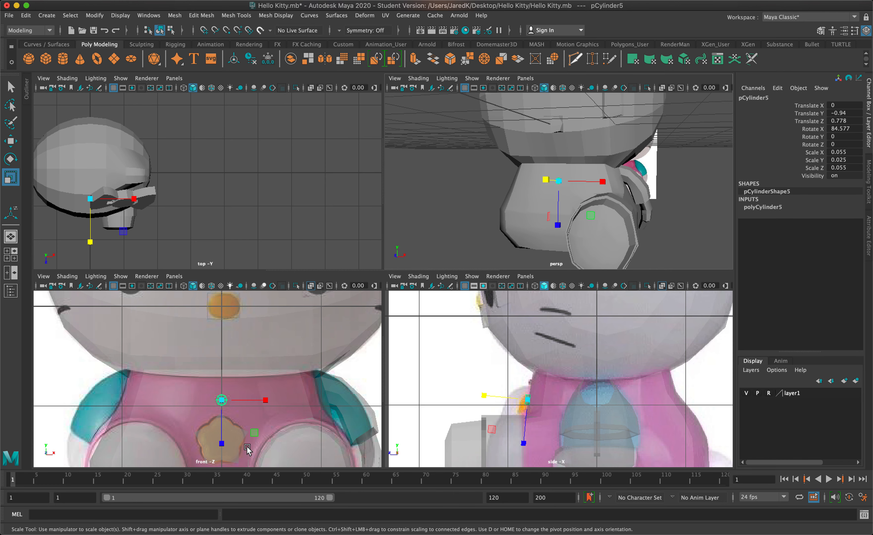
# - Select only the star ornament and move it forward to about Z 0.805 at the front of the belly
pyautogui.click(232, 439)
pyautogui.keyDown('shift'); pyautogui.click(234, 440); pyautogui.keyUp('shift')
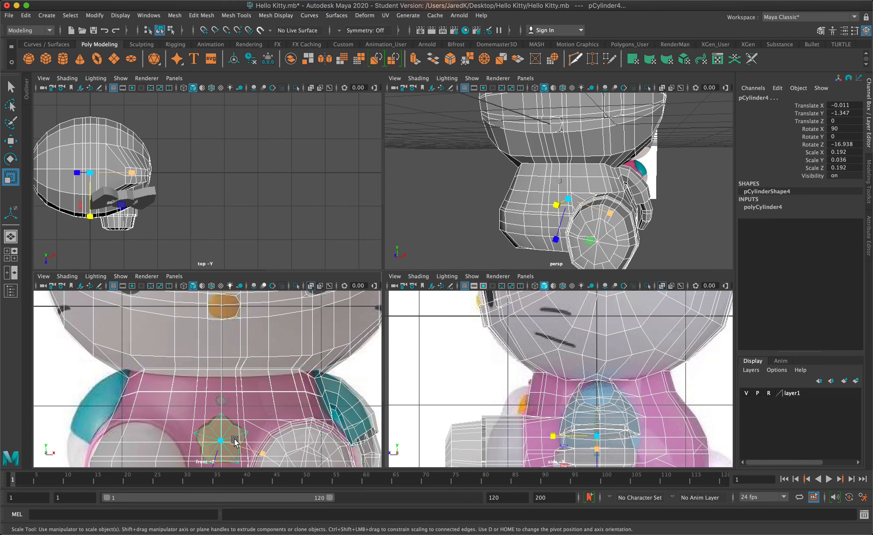
pyautogui.keyDown('ctrl'); pyautogui.click(238, 399); pyautogui.keyUp('ctrl')
pyautogui.press('w')
pyautogui.keyDown('alt'); pyautogui.moveTo(568, 197); pyautogui.dragTo(516, 205); pyautogui.keyUp('alt')
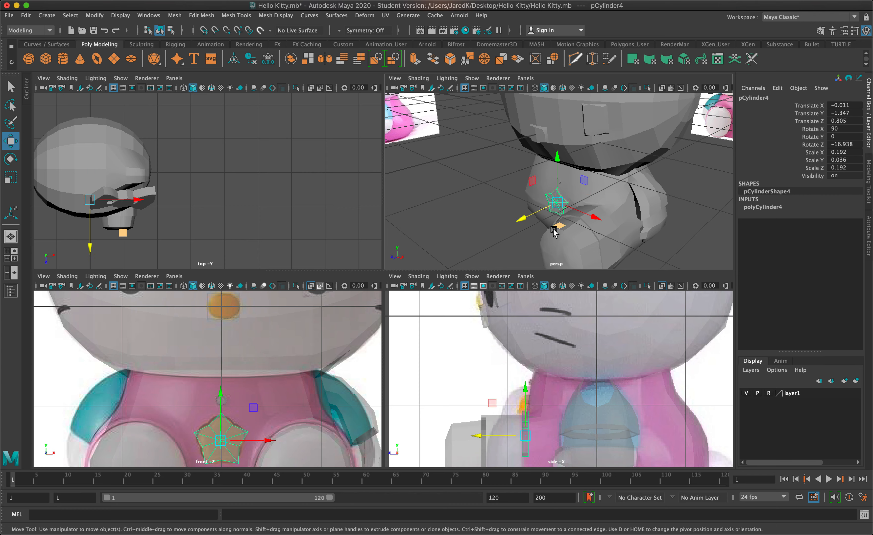
# - Tilt the star ornament to about 86.228 degrees in X and bring it forward to about Z 0.838
pyautogui.press('e')
pyautogui.keyDown('alt'); pyautogui.moveTo(594, 216); pyautogui.dragTo(544, 201); pyautogui.keyUp('alt')
pyautogui.moveTo(569, 167); pyautogui.dragTo(576, 170)
pyautogui.press('w')
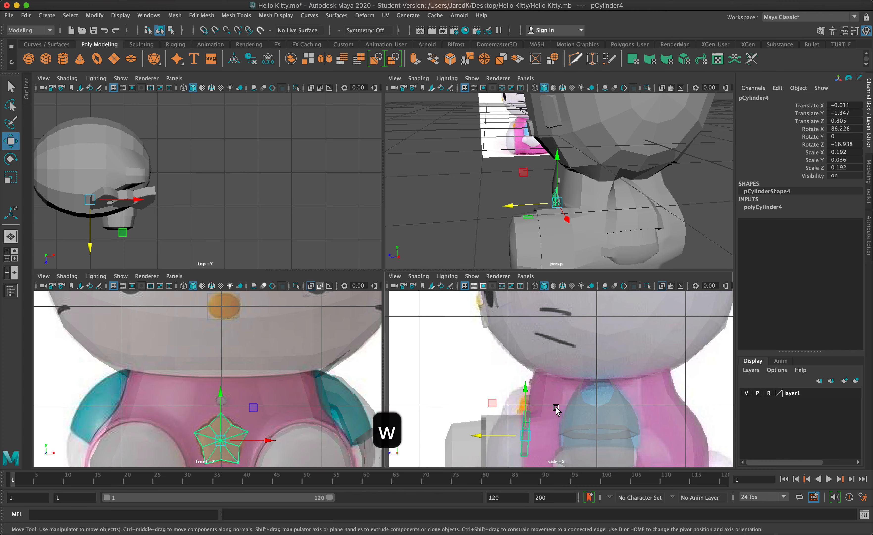
pyautogui.moveTo(503, 433); pyautogui.dragTo(499, 433)
pyautogui.keyDown('alt'); pyautogui.moveTo(559, 187); pyautogui.dragTo(616, 194); pyautogui.keyUp('alt')
pyautogui.press('space')
pyautogui.moveTo(493, 263)
pyautogui.keyDown('alt'); pyautogui.mouseDown()
pyautogui.moveTo(519, 275)
pyautogui.moveTo(494, 288)
pyautogui.moveTo(499, 279)
pyautogui.mouseUp(); pyautogui.keyUp('alt')
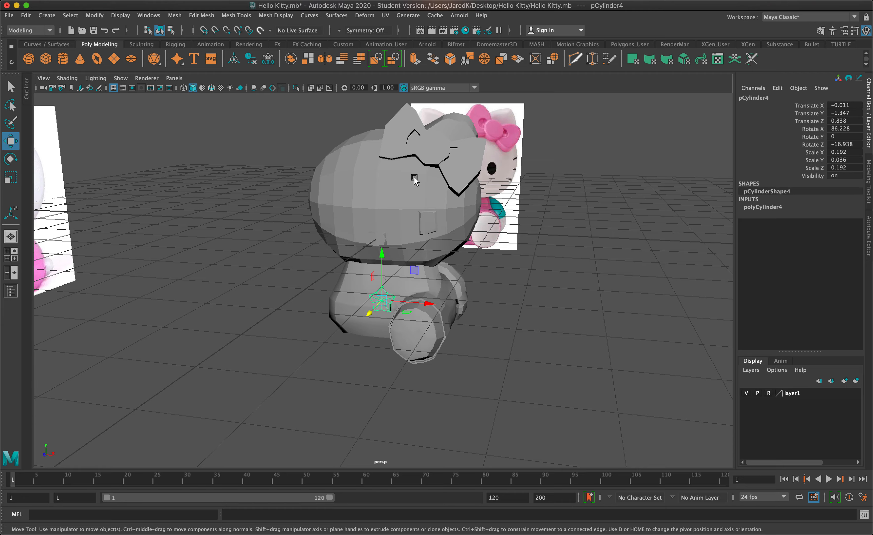
# - Mirror the body mesh across the world X axis in the negative direction, cutting the geometry and merging border vertices
pyautogui.click(416, 188)
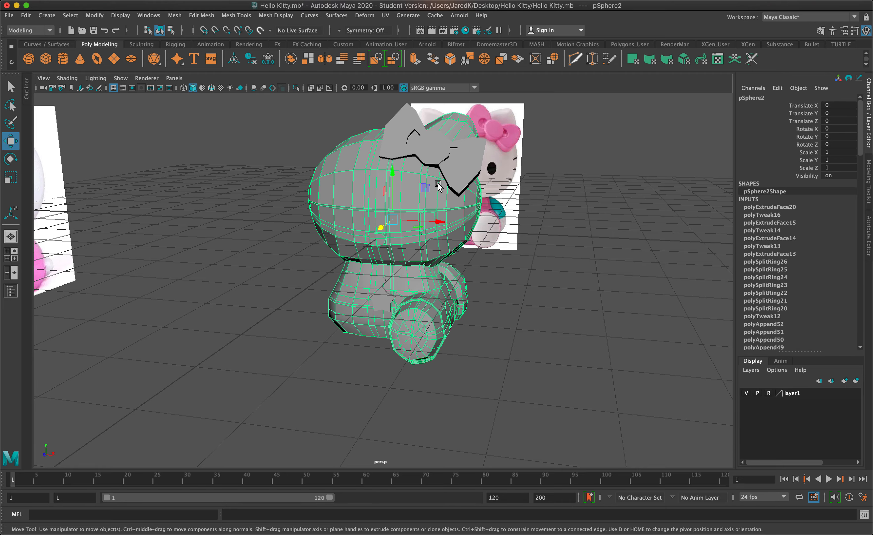
pyautogui.keyDown('alt'); pyautogui.moveTo(438, 183); pyautogui.dragTo(454, 188); pyautogui.keyUp('alt')
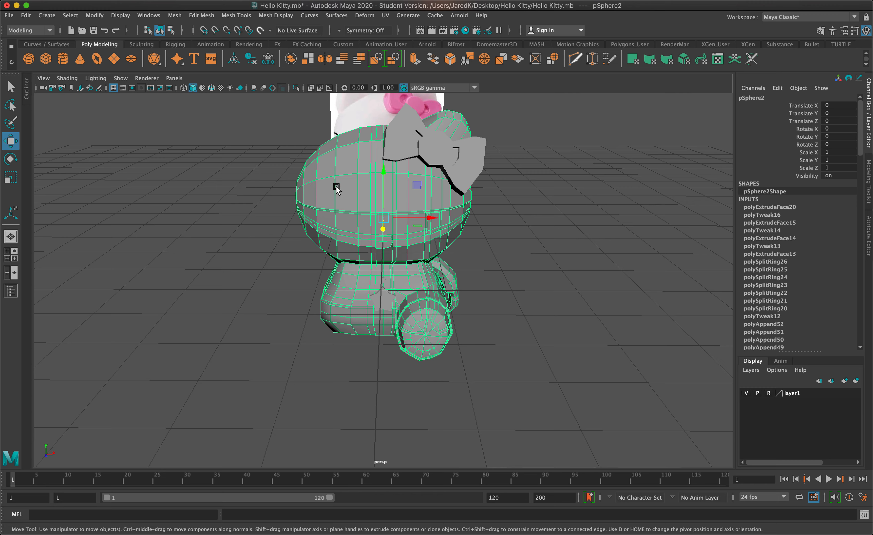
pyautogui.click(175, 15)
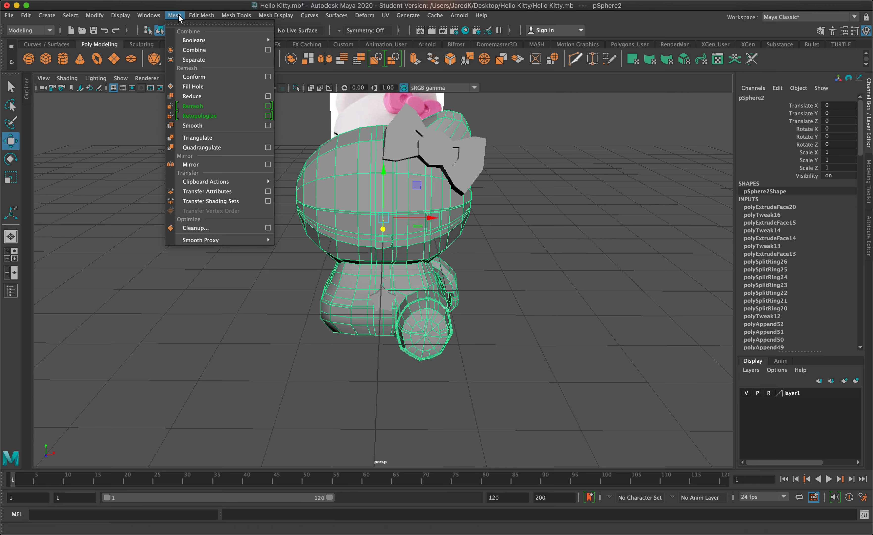
pyautogui.click(268, 164)
pyautogui.moveTo(399, 186); pyautogui.dragTo(628, 113)
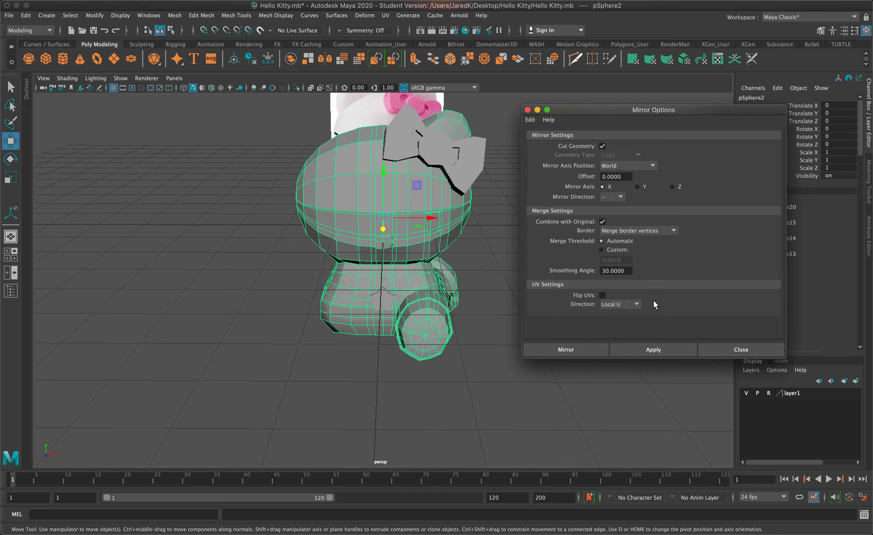
pyautogui.click(596, 346)
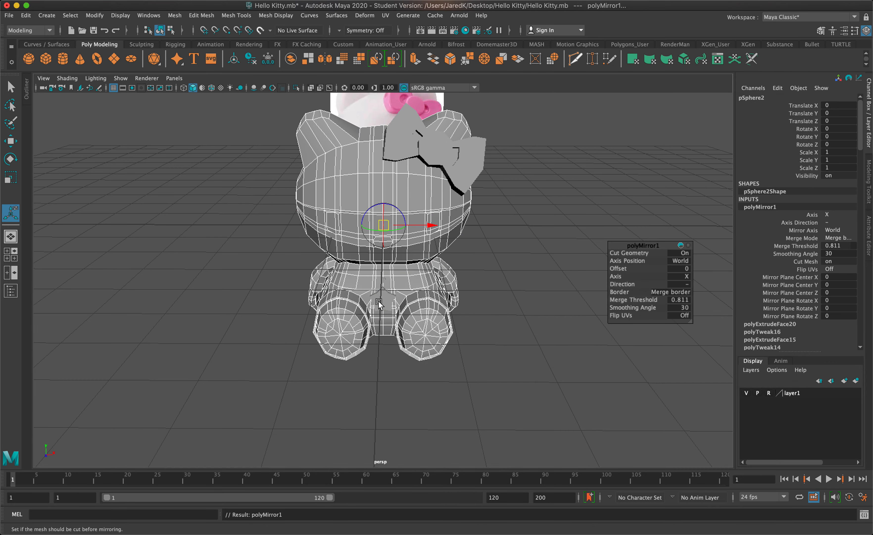
# - Inspect the mirrored body and review the mirror's border merge options
pyautogui.click(475, 281)
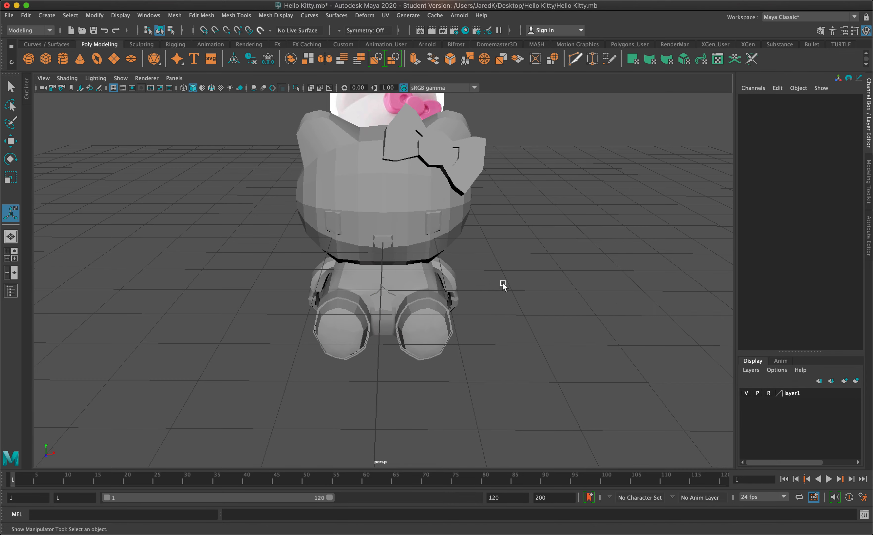
pyautogui.keyDown('alt'); pyautogui.moveTo(503, 285); pyautogui.dragTo(436, 269); pyautogui.keyUp('alt')
pyautogui.click(430, 263)
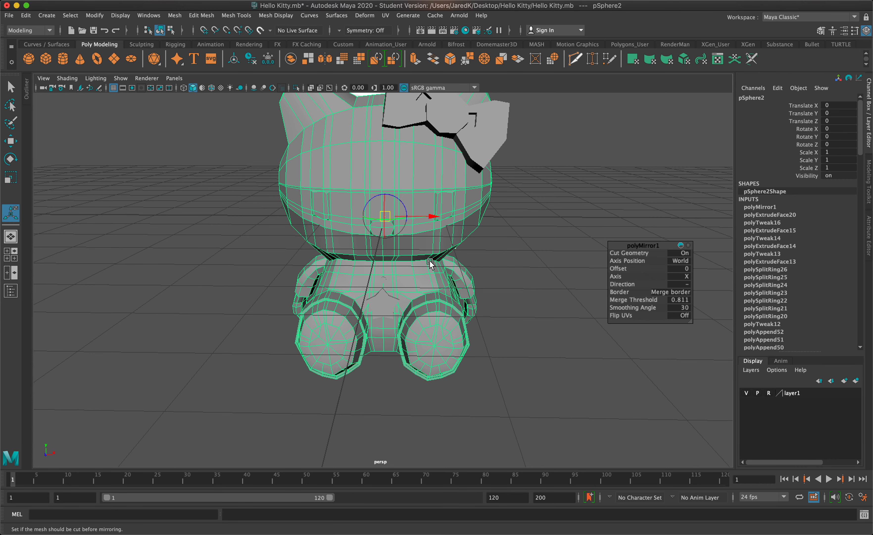
pyautogui.click(681, 294)
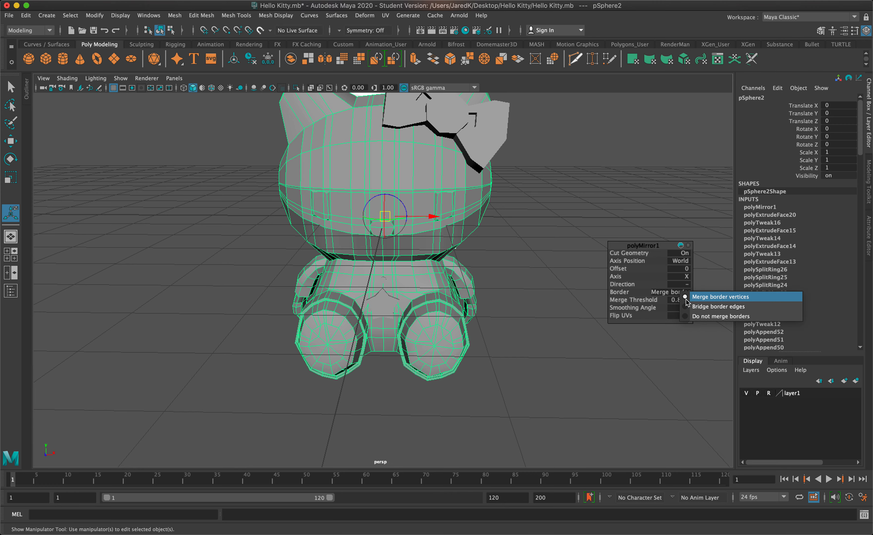
pyautogui.click(591, 271)
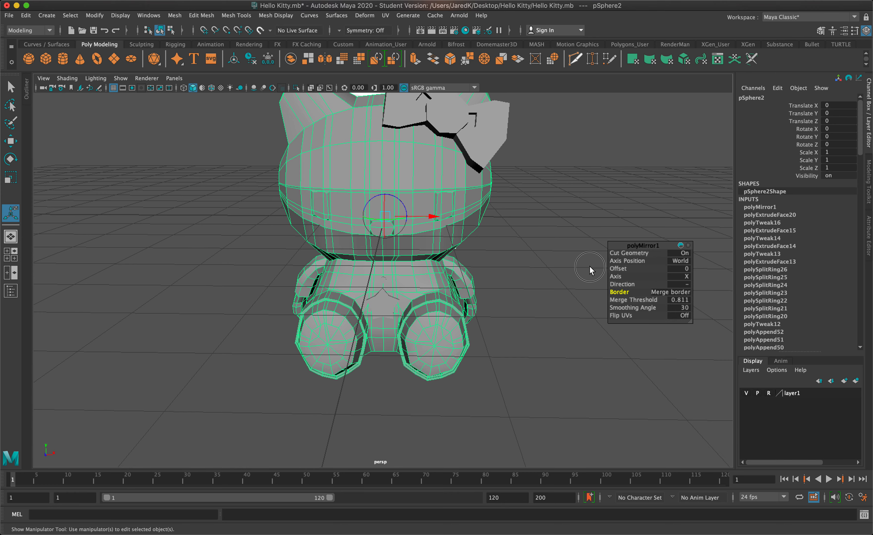
pyautogui.click(509, 250)
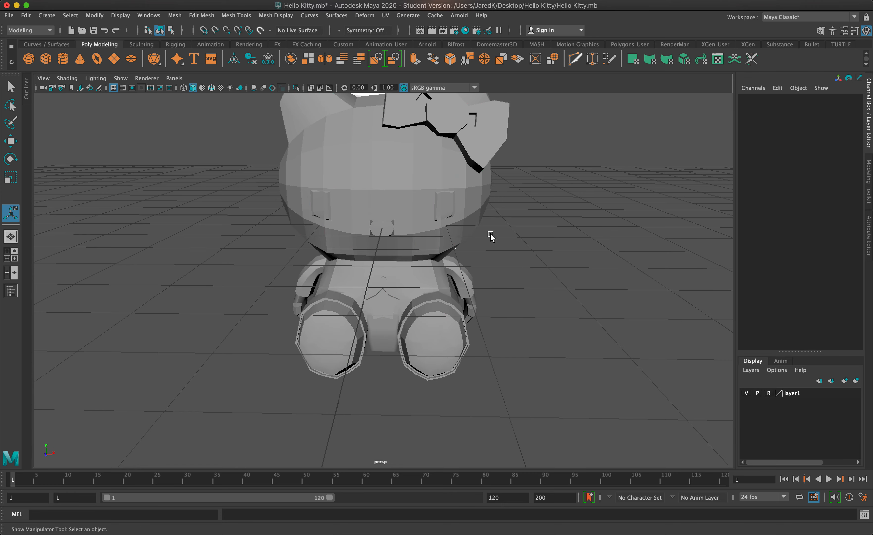
# - Parent the star, the button and the bow to the body mesh
pyautogui.keyDown('alt'); pyautogui.moveTo(451, 298); pyautogui.dragTo(389, 283); pyautogui.keyUp('alt')
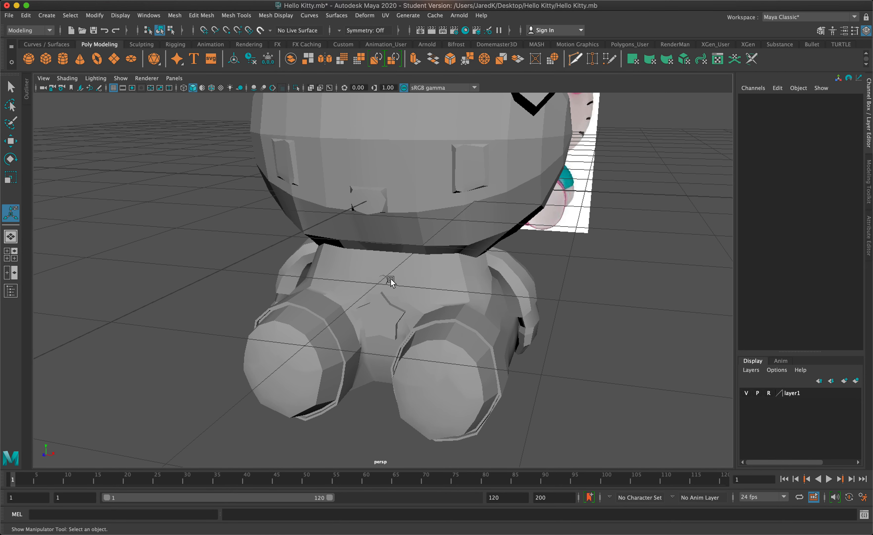
pyautogui.click(389, 302)
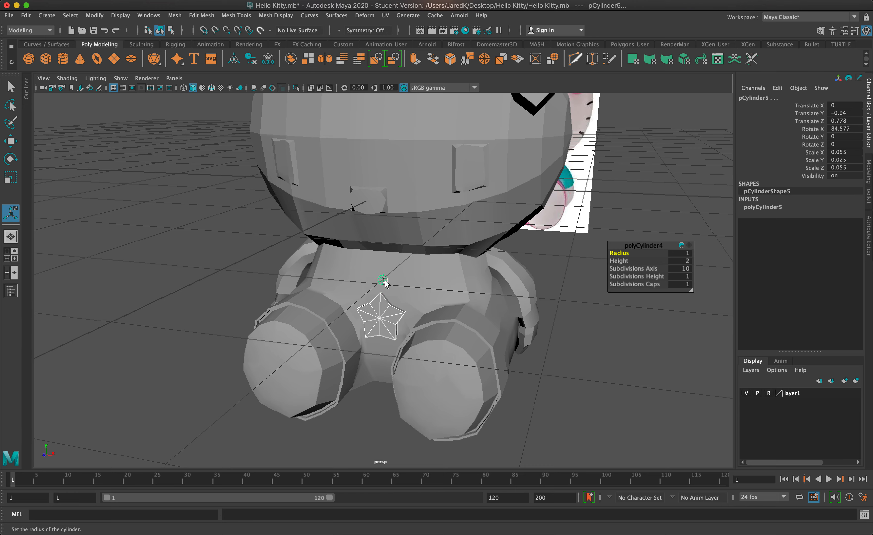
pyautogui.click(508, 142)
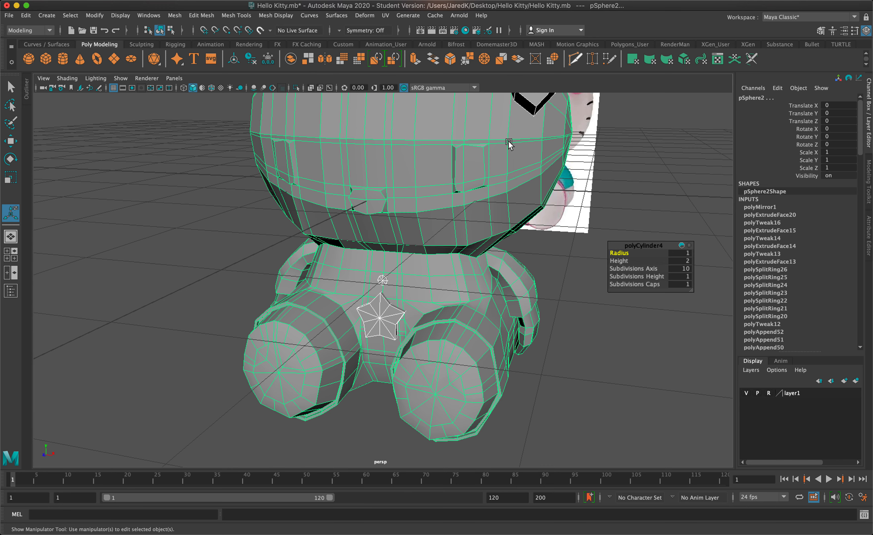
pyautogui.press('p')
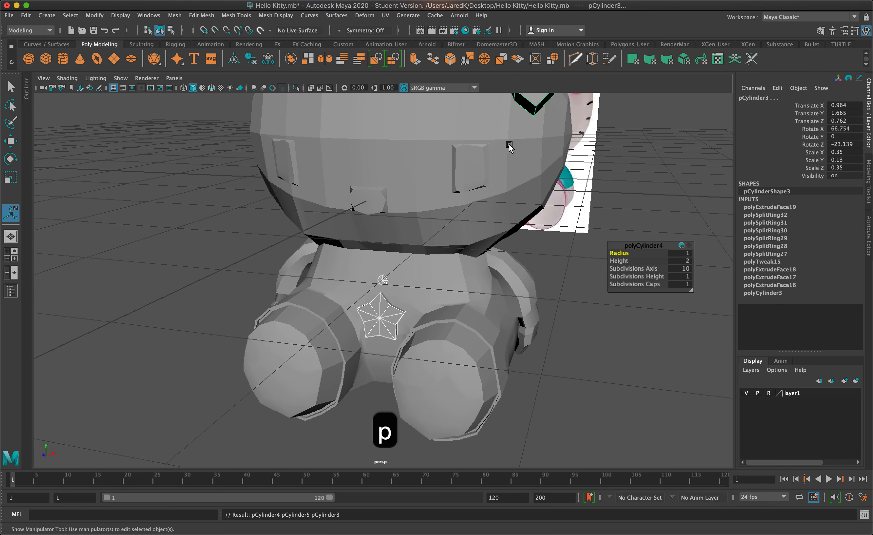
# - Examine the body mesh from several angles and check that the parented accessories are selected together with it
pyautogui.click(530, 239)
pyautogui.moveTo(530, 247)
pyautogui.keyDown('alt'); pyautogui.mouseDown()
pyautogui.moveTo(477, 241)
pyautogui.moveTo(526, 242)
pyautogui.mouseUp(); pyautogui.keyUp('alt')
pyautogui.click(485, 241)
pyautogui.scroll(-5, 477, 236)
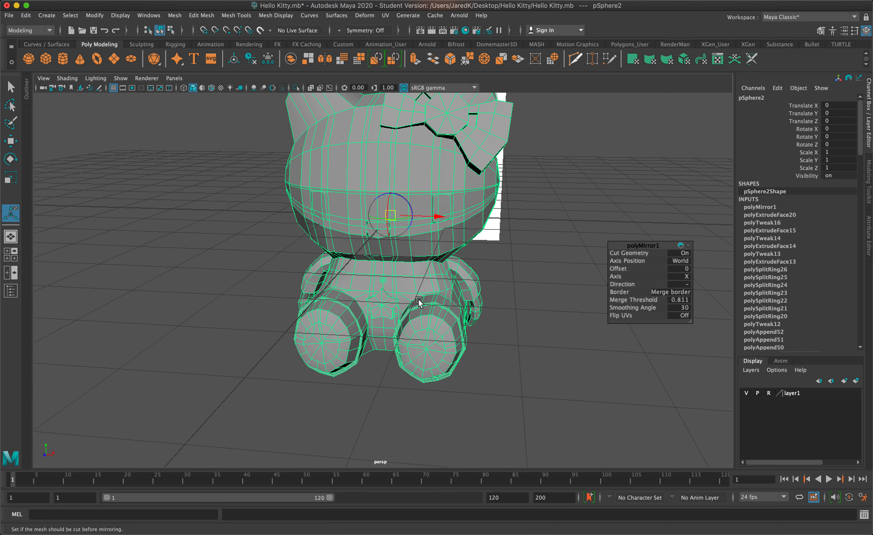
pyautogui.click(573, 318)
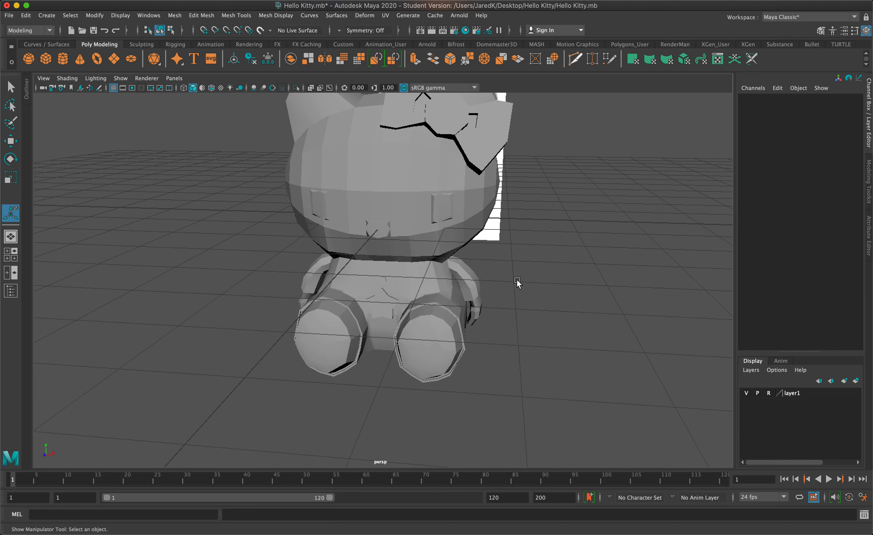
pyautogui.keyDown('alt'); pyautogui.moveTo(509, 258); pyautogui.dragTo(484, 260); pyautogui.keyUp('alt')
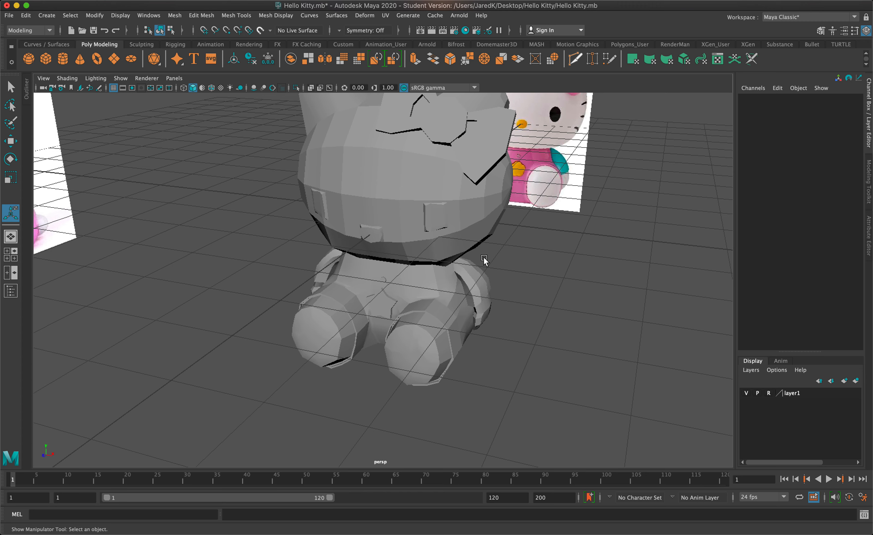
pyautogui.keyDown('alt'); pyautogui.moveTo(444, 214); pyautogui.dragTo(413, 193); pyautogui.keyUp('alt')
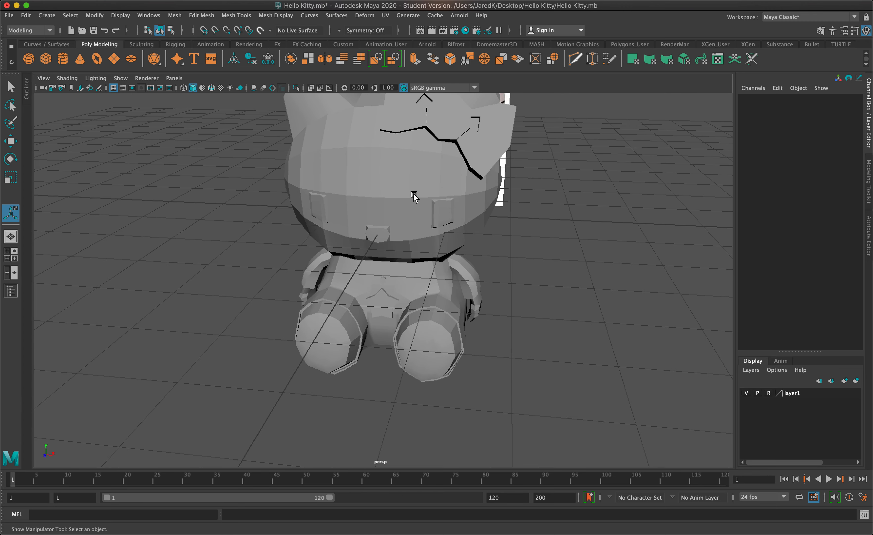
pyautogui.click(396, 208)
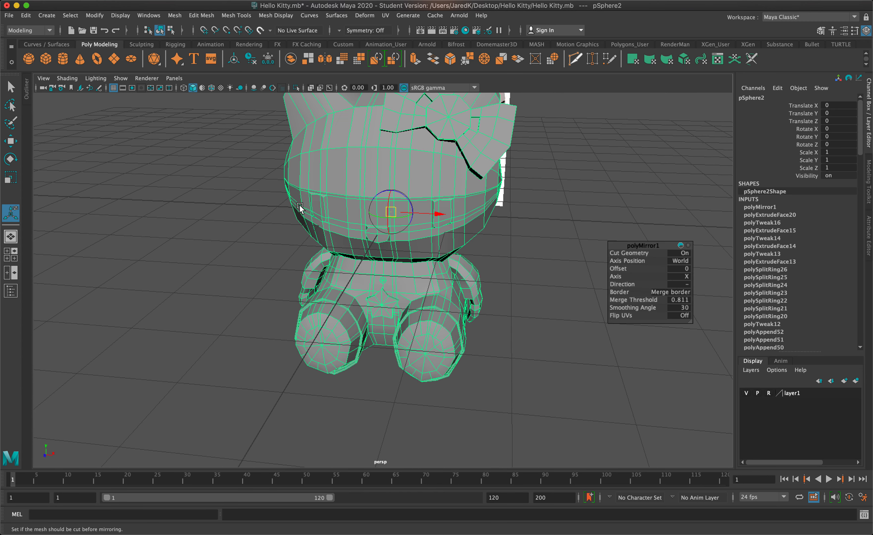
pyautogui.click(260, 193)
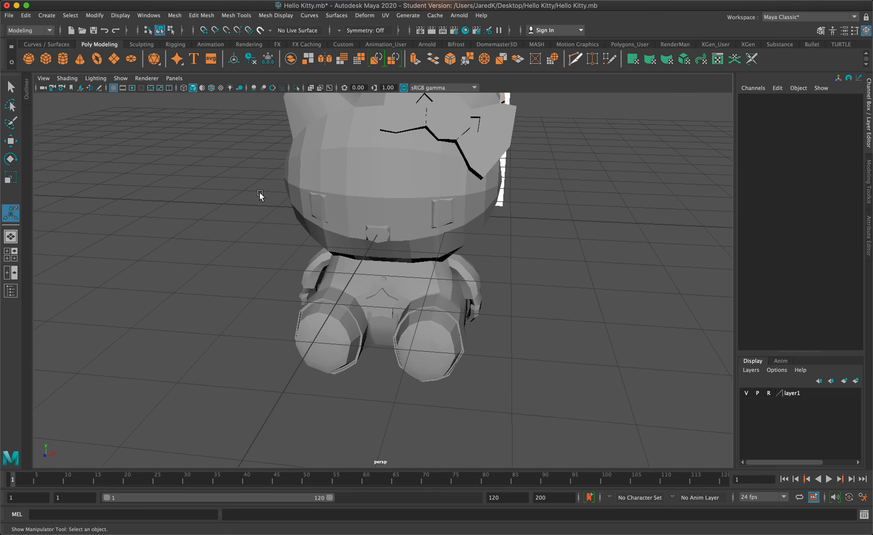
# - Preview the body and its accessories in smooth mesh display and examine the shape from the front and side
pyautogui.click(394, 192)
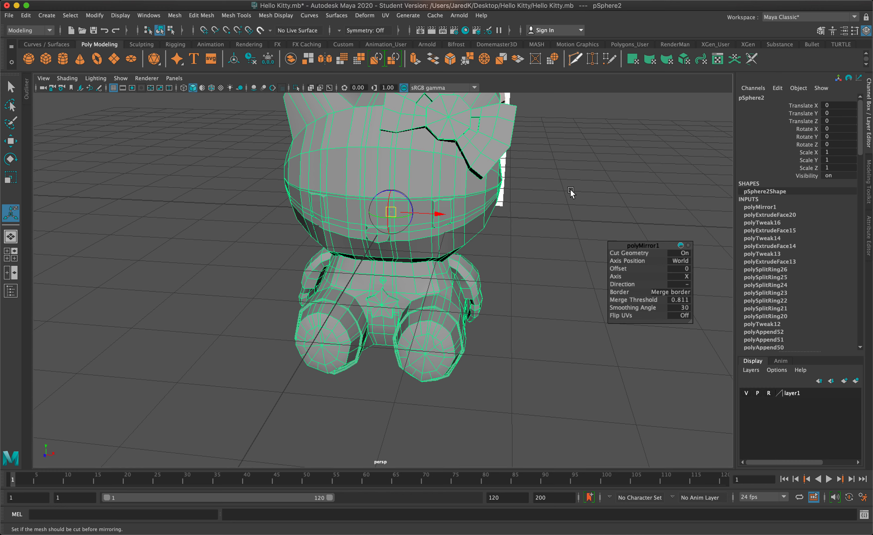
pyautogui.press('3')
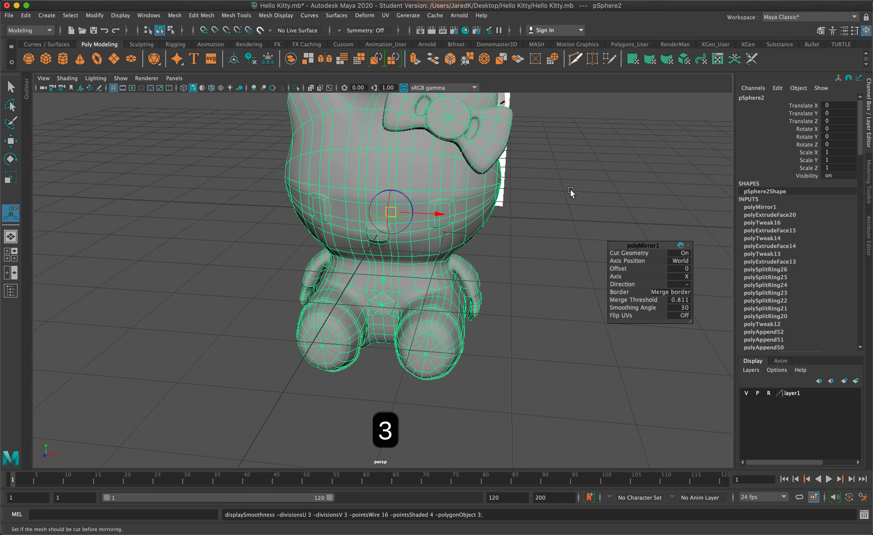
pyautogui.click(570, 189)
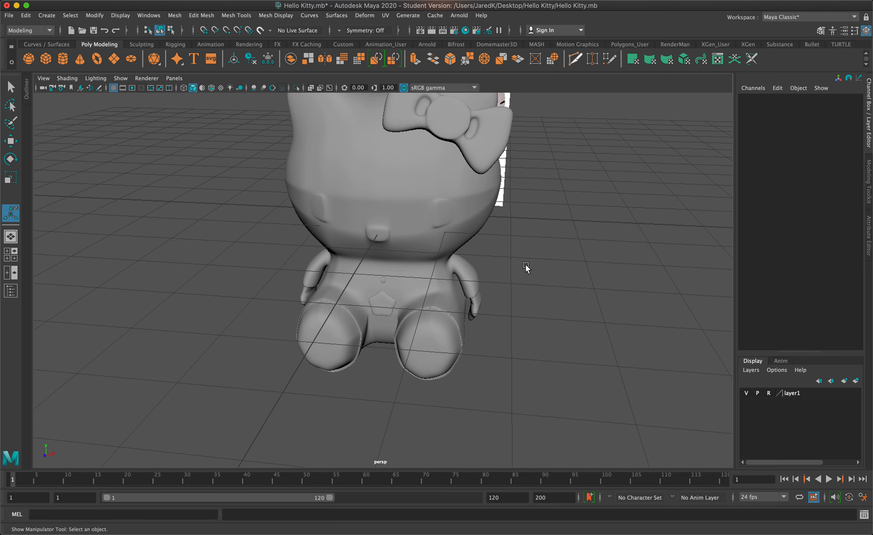
pyautogui.keyDown('alt'); pyautogui.moveTo(526, 275); pyautogui.dragTo(475, 265); pyautogui.keyUp('alt')
pyautogui.click(470, 252)
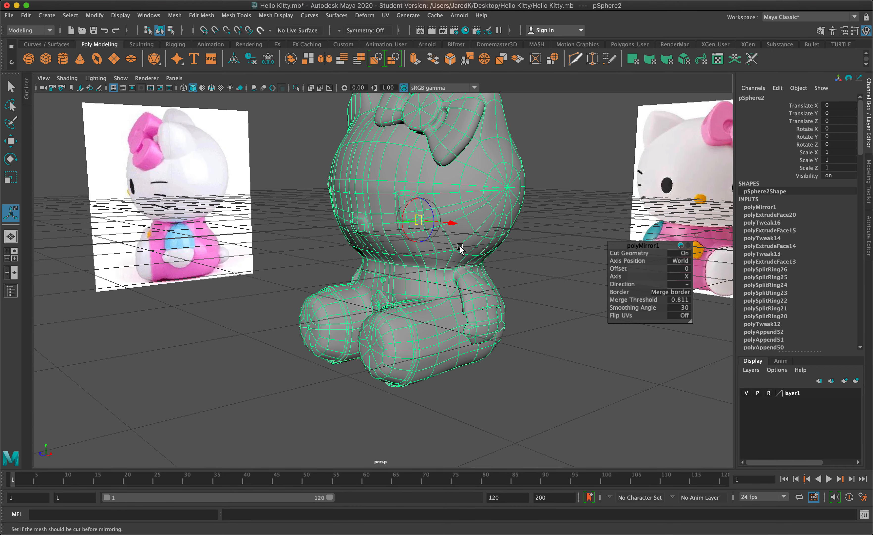
pyautogui.keyDown('alt'); pyautogui.moveTo(461, 247); pyautogui.dragTo(432, 246); pyautogui.keyUp('alt')
pyautogui.click(515, 259)
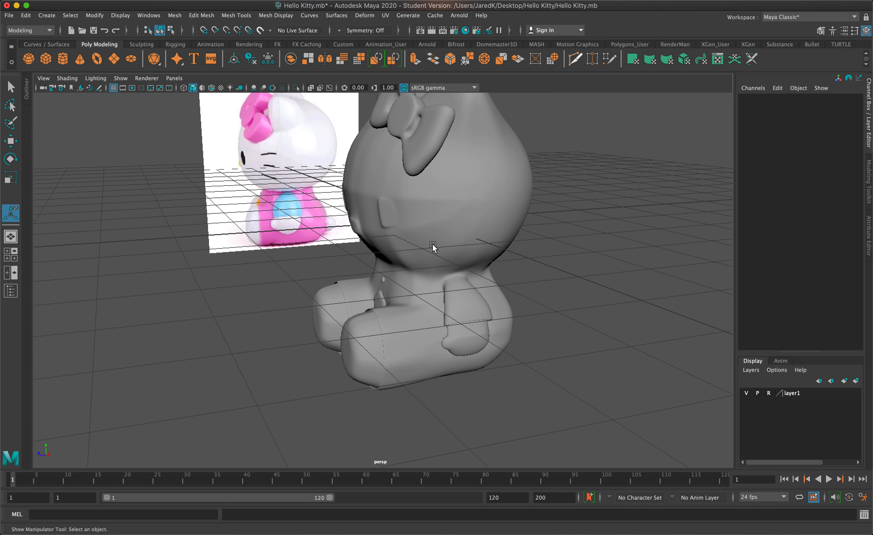
pyautogui.keyDown('alt'); pyautogui.moveTo(430, 245); pyautogui.dragTo(453, 238); pyautogui.keyUp('alt')
pyautogui.click(449, 228)
pyautogui.scroll(2, 455, 230)
pyautogui.scroll(3, 455, 228)
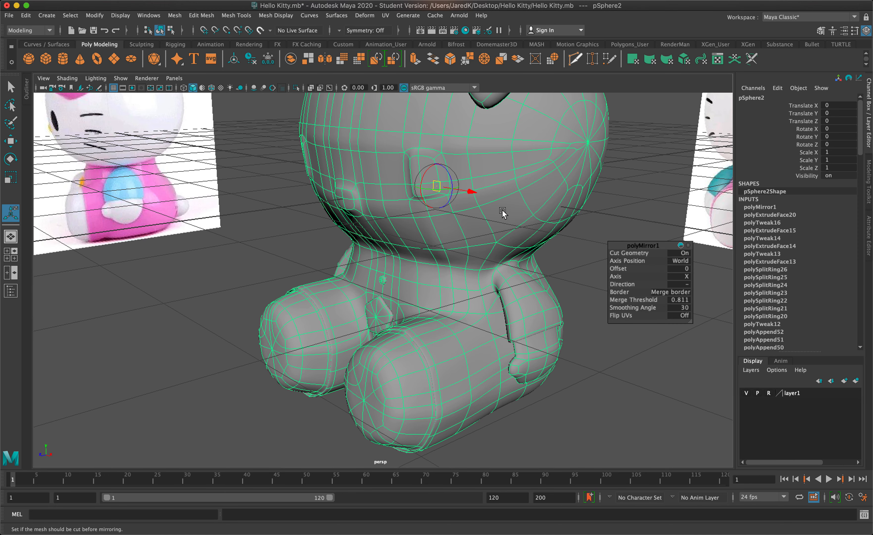
pyautogui.keyDown('alt'); pyautogui.moveTo(567, 176); pyautogui.dragTo(527, 187); pyautogui.keyUp('alt')
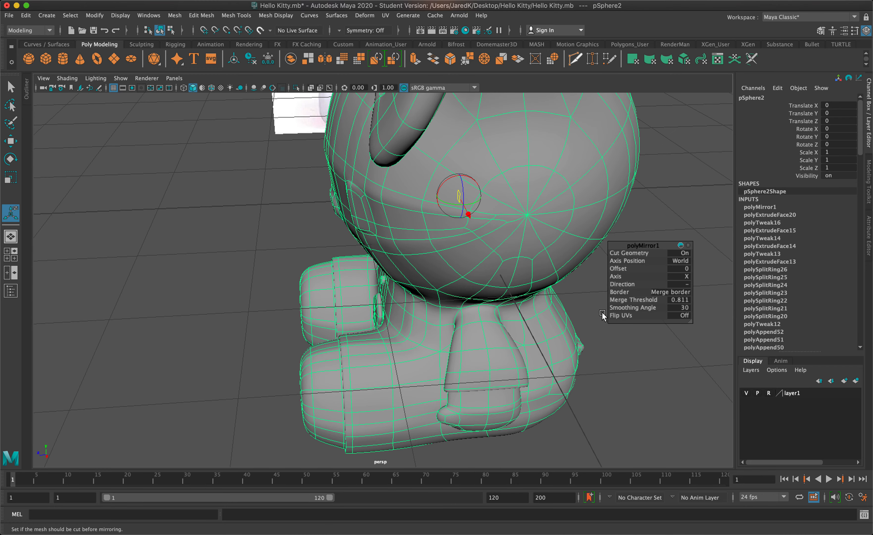
pyautogui.click(580, 308)
pyautogui.click(436, 210)
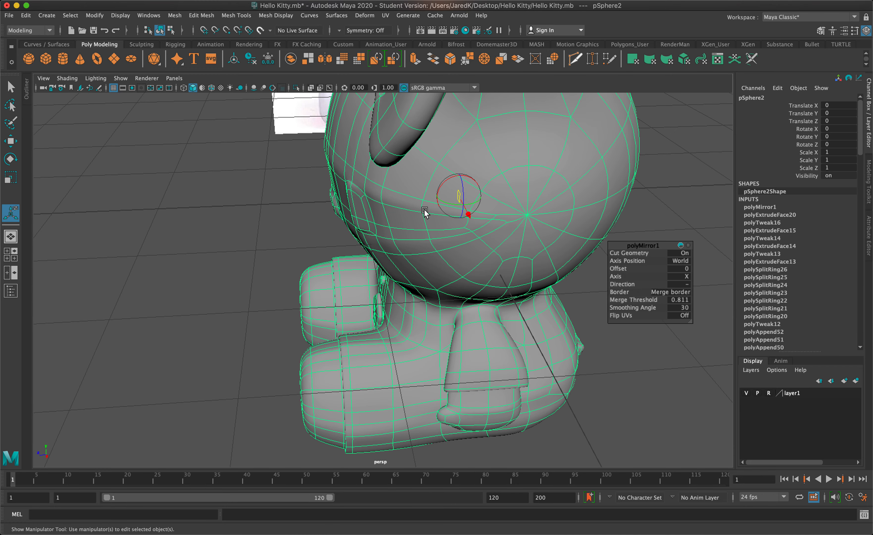
# - Return the body and its accessories to unsmoothed display and clear the selection in object mode
pyautogui.press('1')
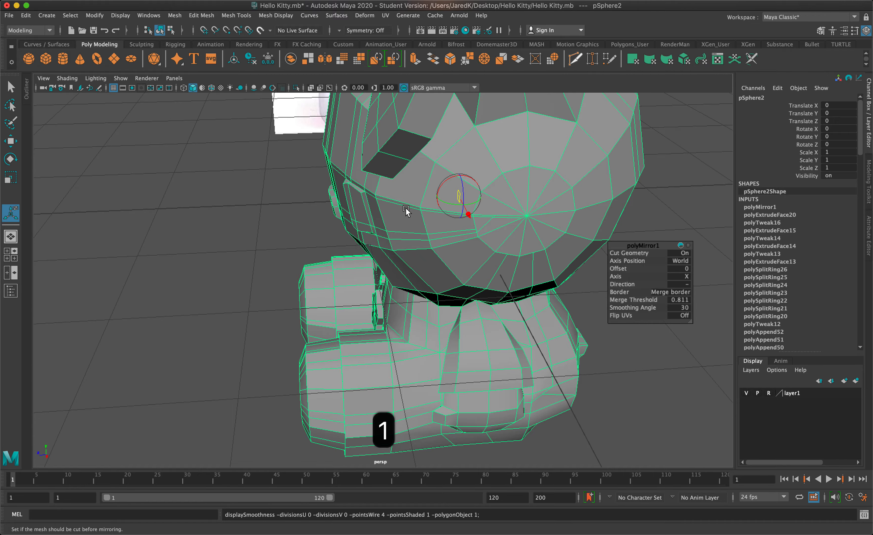
pyautogui.keyDown('alt'); pyautogui.moveTo(409, 207); pyautogui.dragTo(497, 199); pyautogui.keyUp('alt')
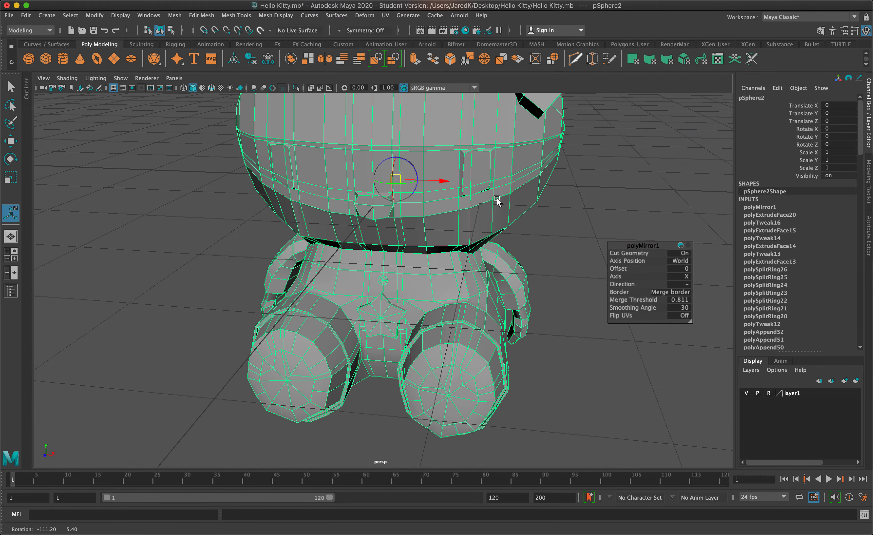
pyautogui.moveTo(457, 188); pyautogui.dragTo(497, 160, button='right')
pyautogui.click(574, 189)
# - Apply the Smooth operation with one division to the body mesh alone
pyautogui.scroll(-5, 537, 194)
pyautogui.keyDown('alt'); pyautogui.moveTo(535, 194); pyautogui.dragTo(539, 212, button='middle'); pyautogui.keyUp('alt')
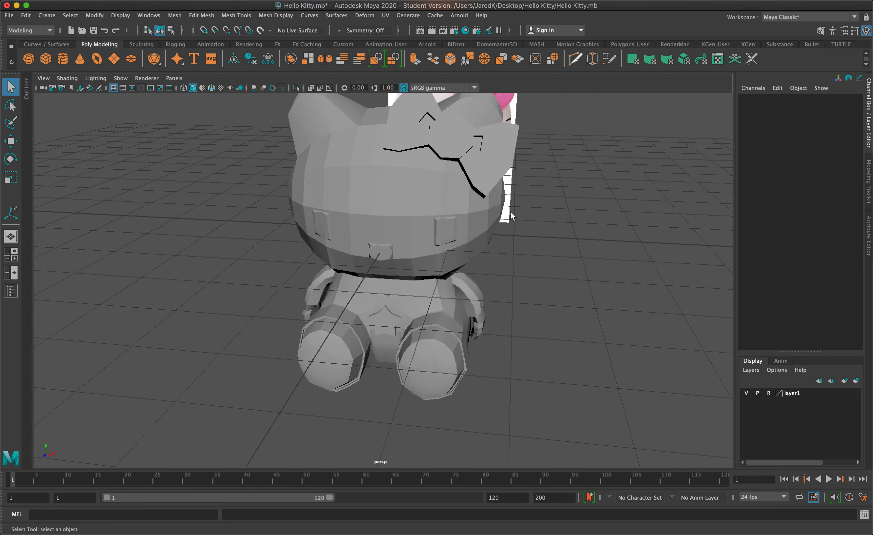
pyautogui.click(388, 201)
pyautogui.click(175, 16)
pyautogui.click(187, 125)
pyautogui.click(538, 258)
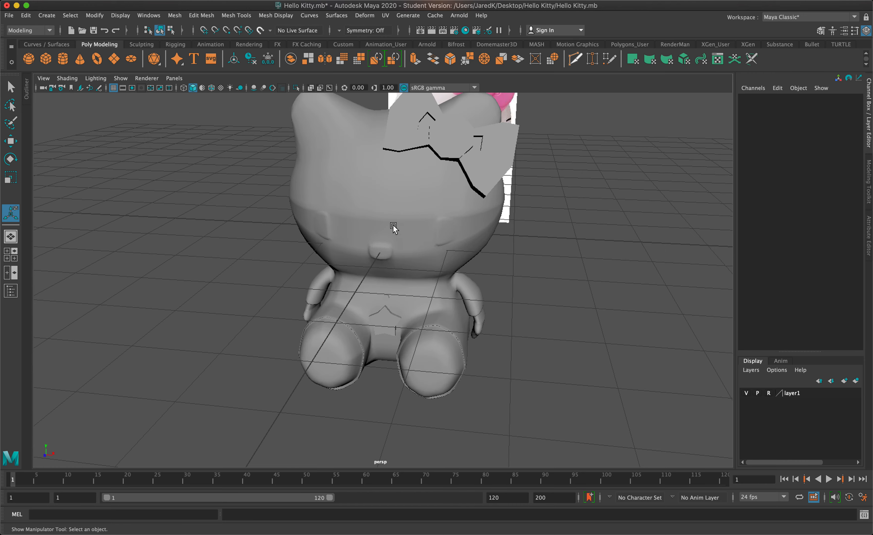
pyautogui.click(398, 222)
pyautogui.scroll(3, 442, 232)
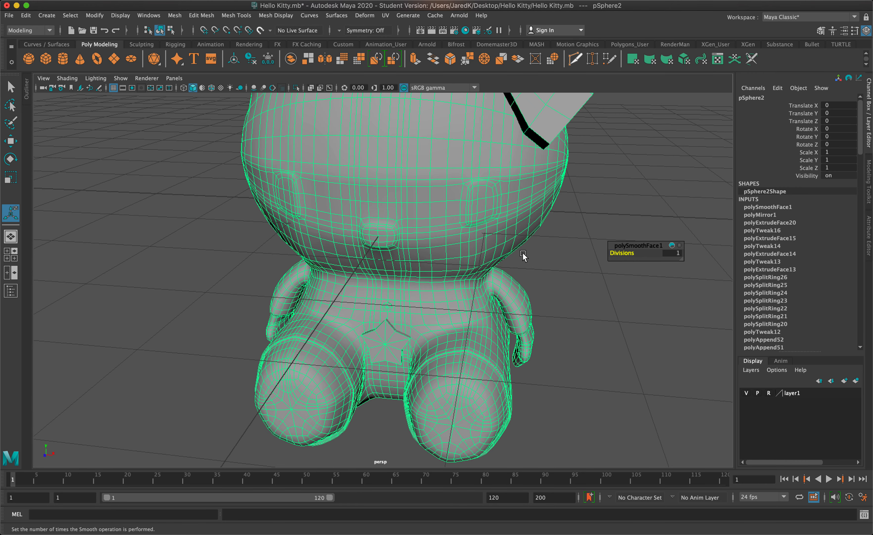
pyautogui.click(532, 257)
# - Repeat the Smooth operation on the star ornament and the shirt button
pyautogui.click(394, 352)
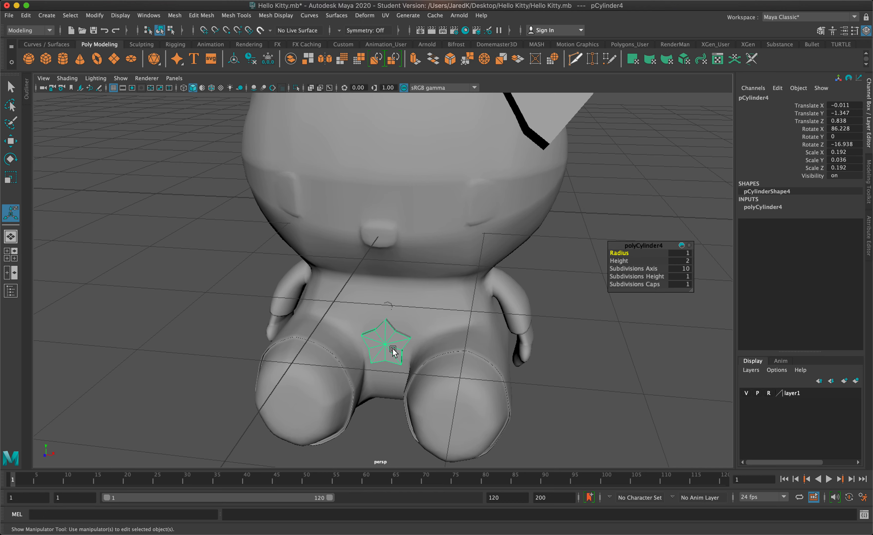
pyautogui.press('g')
pyautogui.click(389, 308)
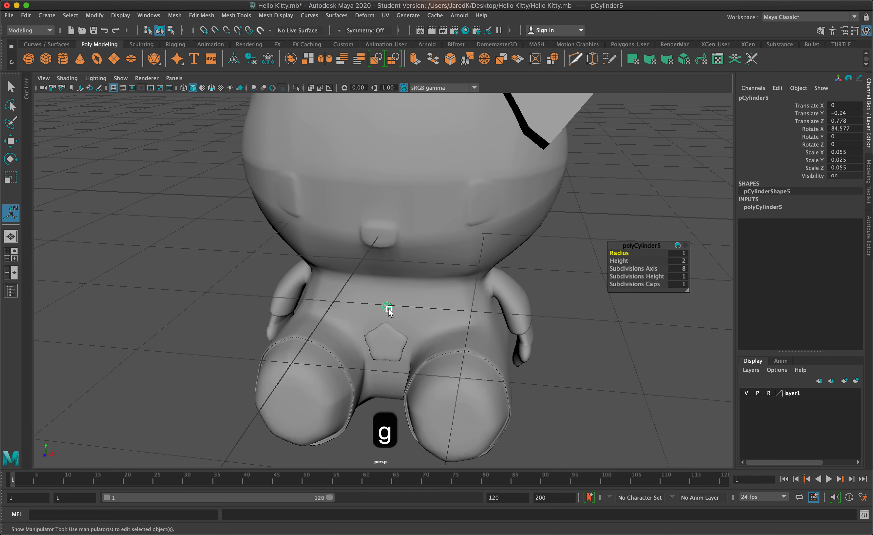
pyautogui.press('g')
pyautogui.click(548, 351)
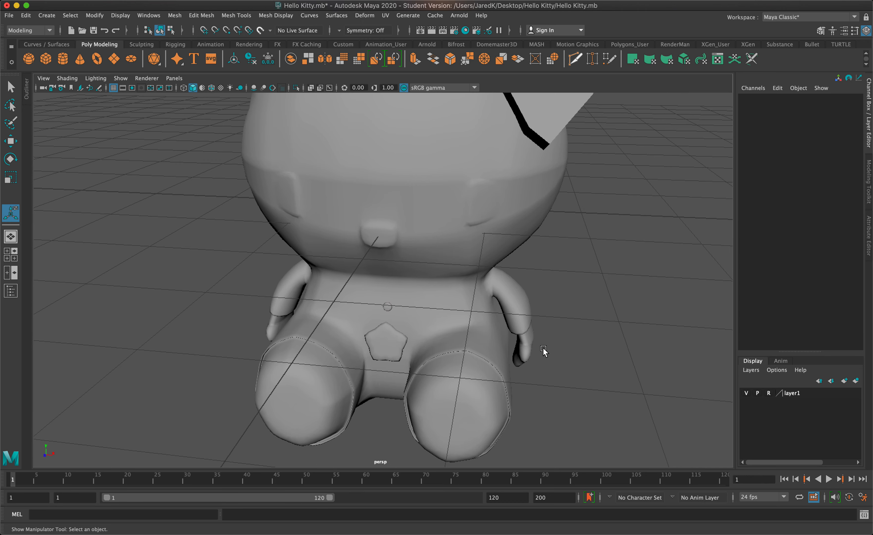
# - Repeat the Smooth operation with one division on the bow
pyautogui.keyDown('alt'); pyautogui.moveTo(548, 353); pyautogui.dragTo(522, 298); pyautogui.keyUp('alt')
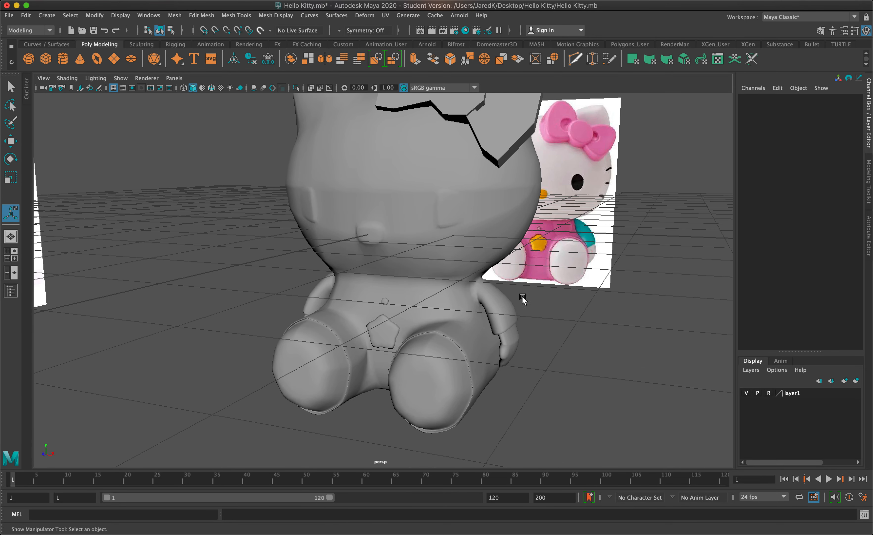
pyautogui.click(518, 123)
pyautogui.press('g')
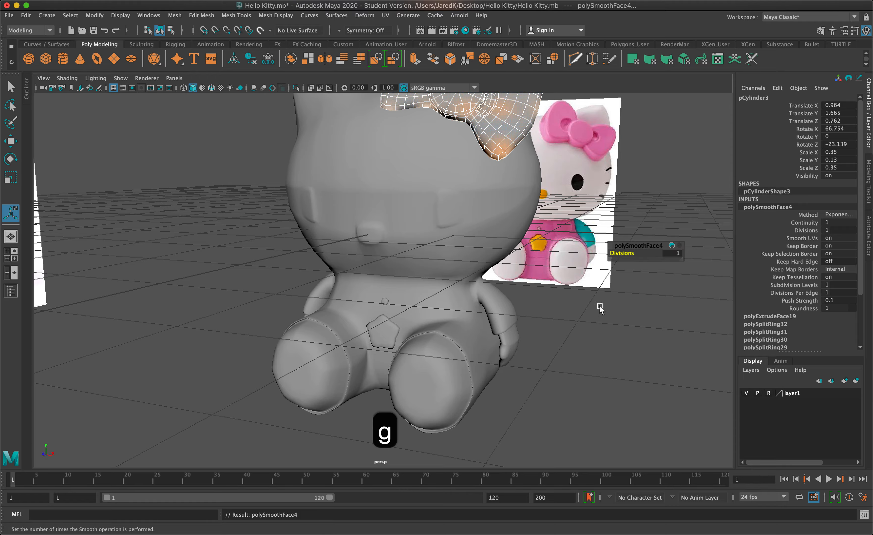
pyautogui.click(592, 350)
# - Render the whole model in a three-quarter perspective view with the Maya Software renderer
pyautogui.scroll(-5, 583, 336)
pyautogui.keyDown('alt'); pyautogui.moveTo(582, 336); pyautogui.dragTo(593, 356); pyautogui.keyUp('alt')
pyautogui.click(448, 357)
pyautogui.moveTo(428, 215); pyautogui.dragTo(475, 196, button='right')
pyautogui.click(512, 308)
pyautogui.keyDown('alt'); pyautogui.moveTo(511, 305); pyautogui.dragTo(493, 289); pyautogui.keyUp('alt')
pyautogui.click(421, 30)
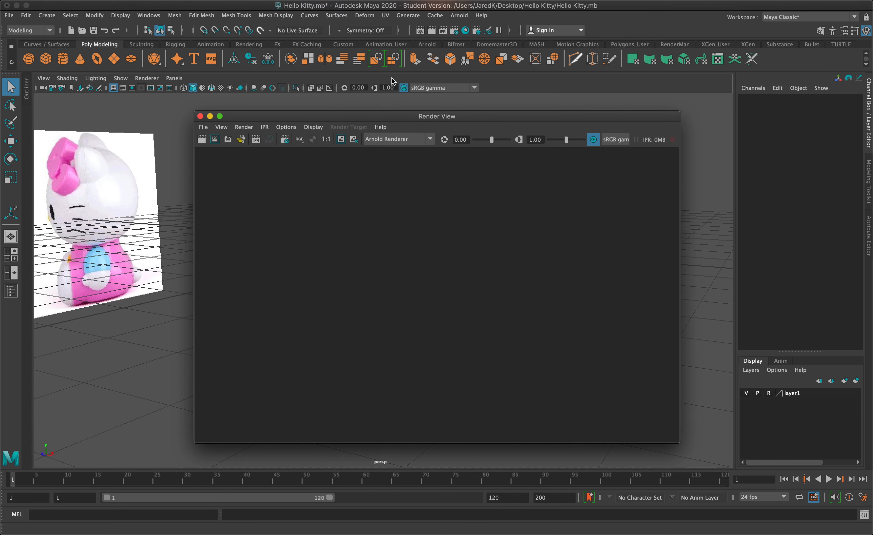
pyautogui.click(414, 139)
pyautogui.click(400, 152)
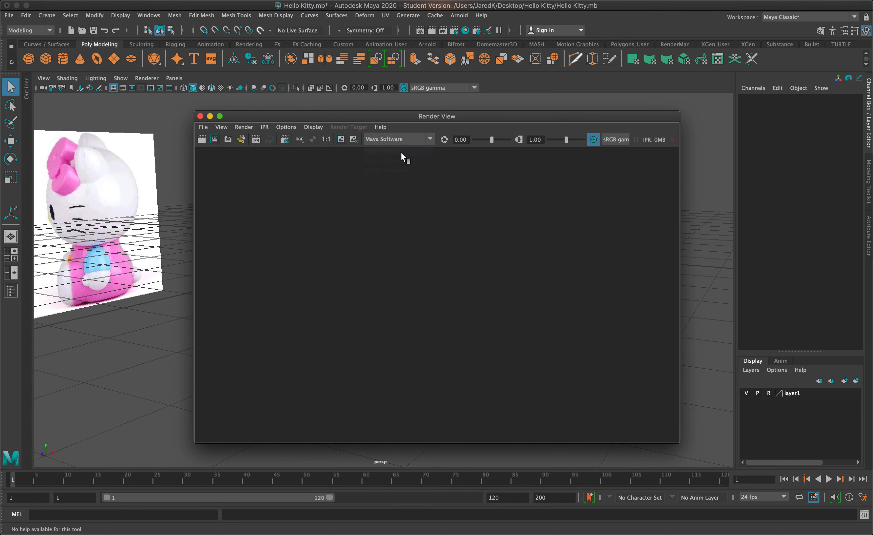
pyautogui.click(201, 140)
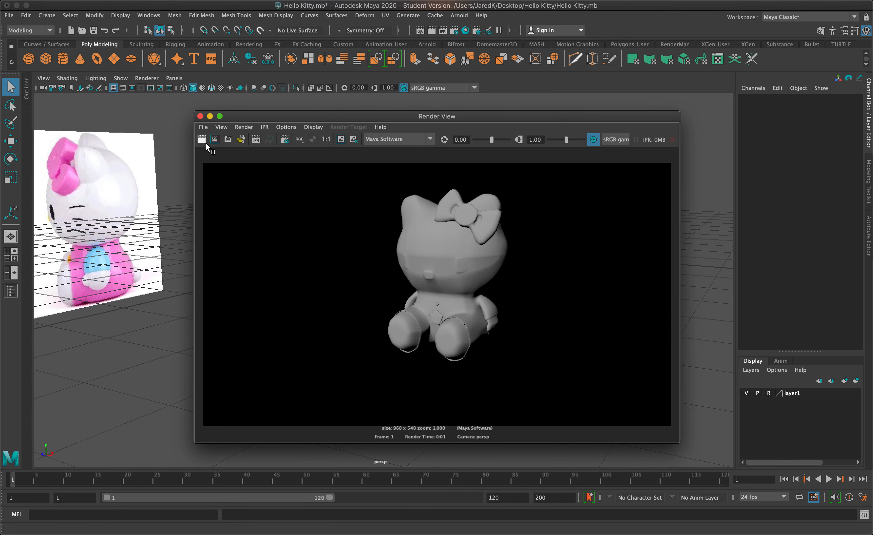
# - Save the rendered image as a JPEG named Hello Kitty in the project's images folder and close the render view
pyautogui.click(203, 127)
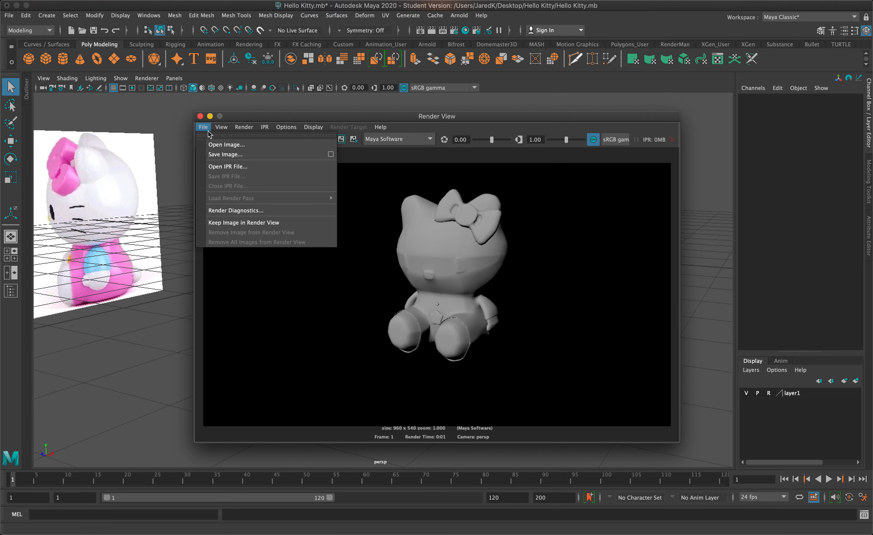
pyautogui.click(222, 154)
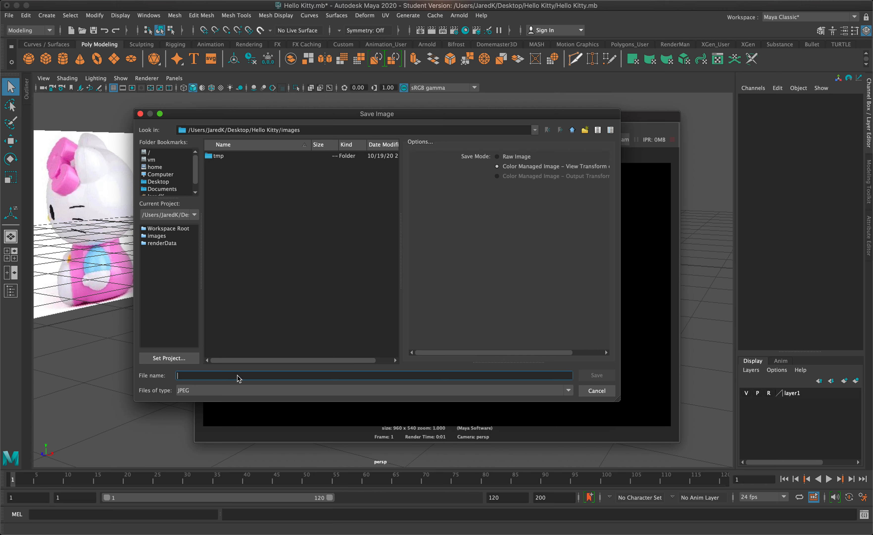
pyautogui.write('Hello Kitty')
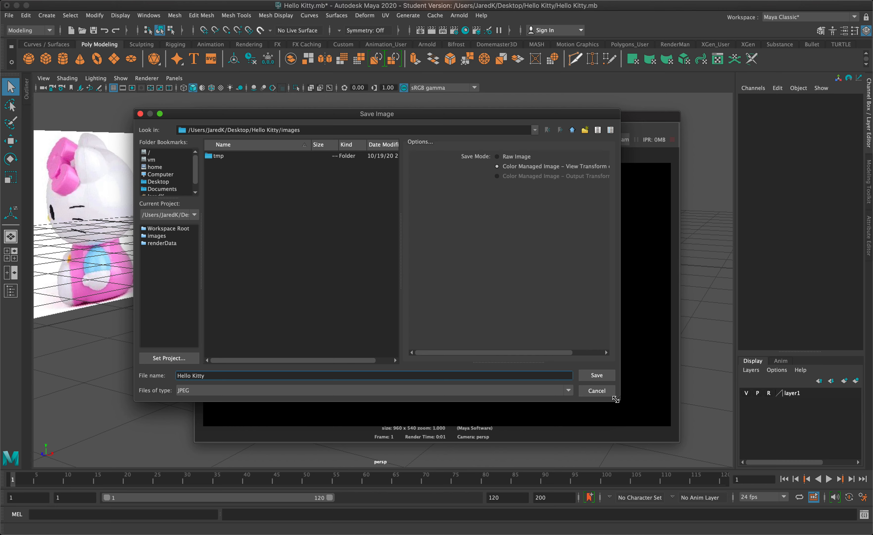
pyautogui.click(596, 375)
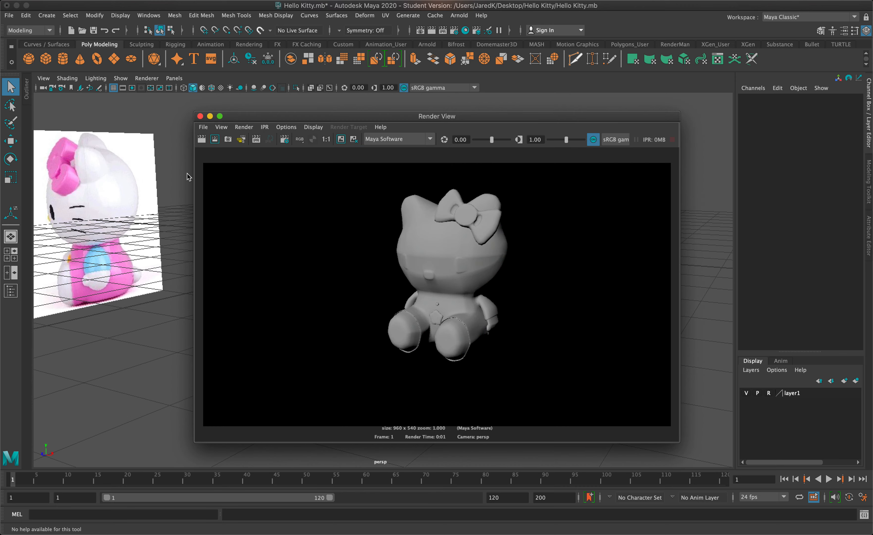
pyautogui.click(200, 116)
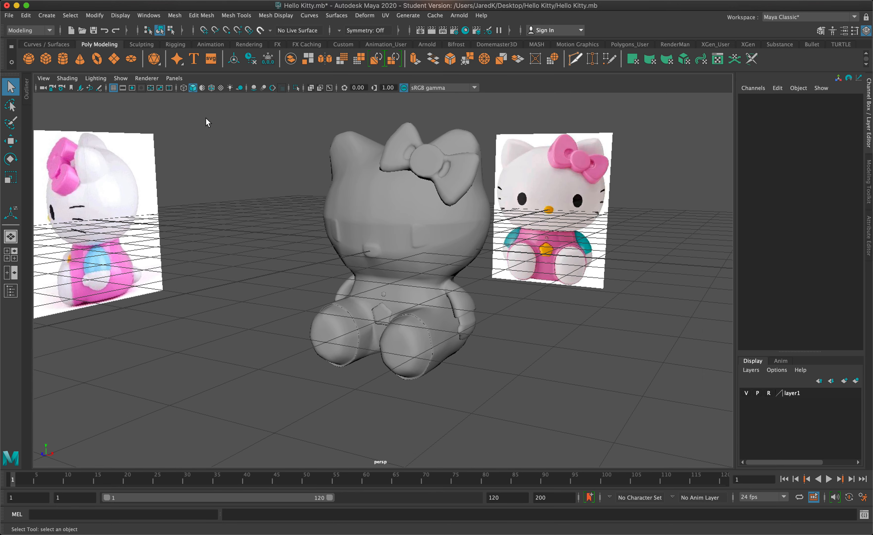
# - Save the scene file under its current name
pyautogui.click(93, 31)
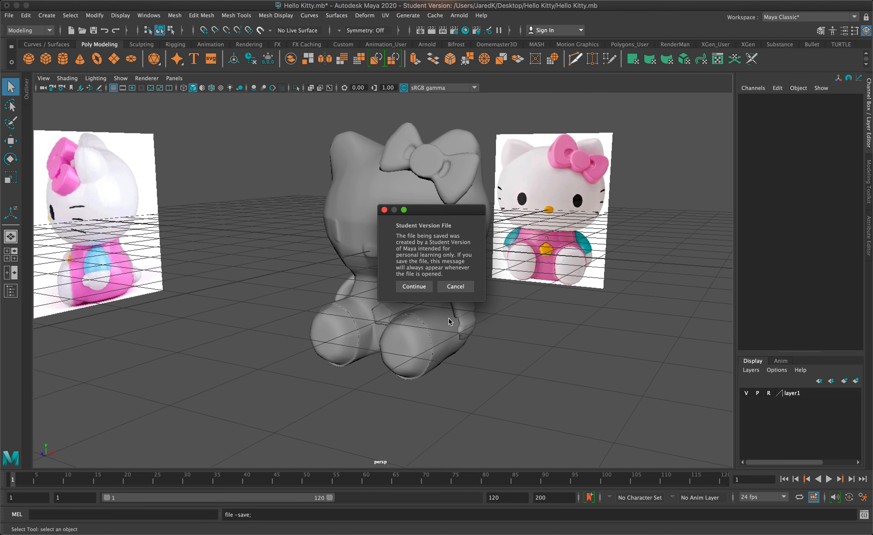